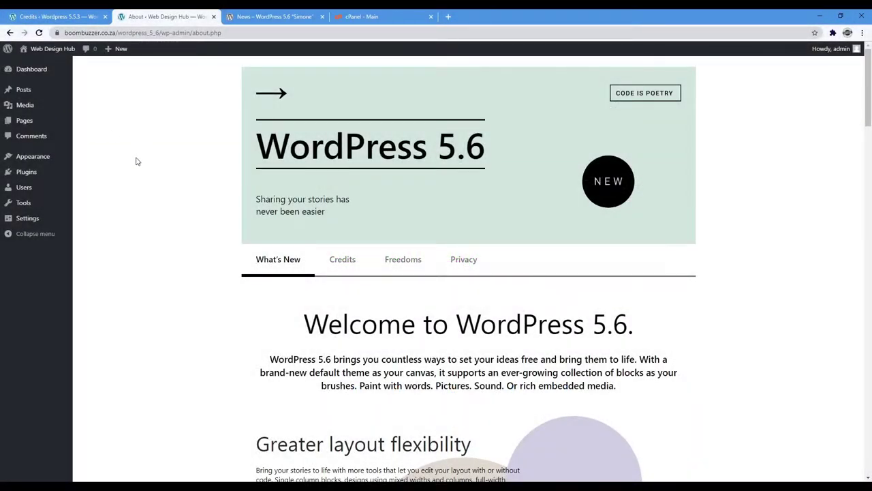
Scroll down through the WordPress 5.6 About page to read its new features.
scroll(794, 167, "down", 3)
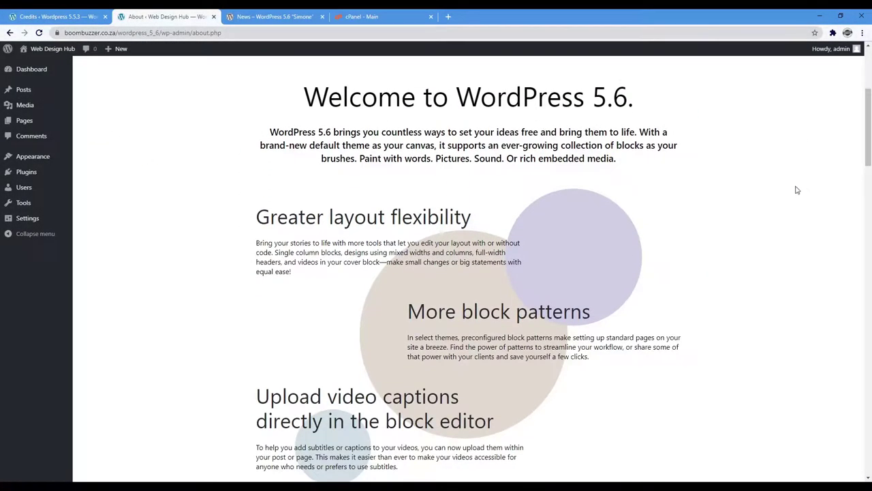
scroll(793, 196, "down", 4)
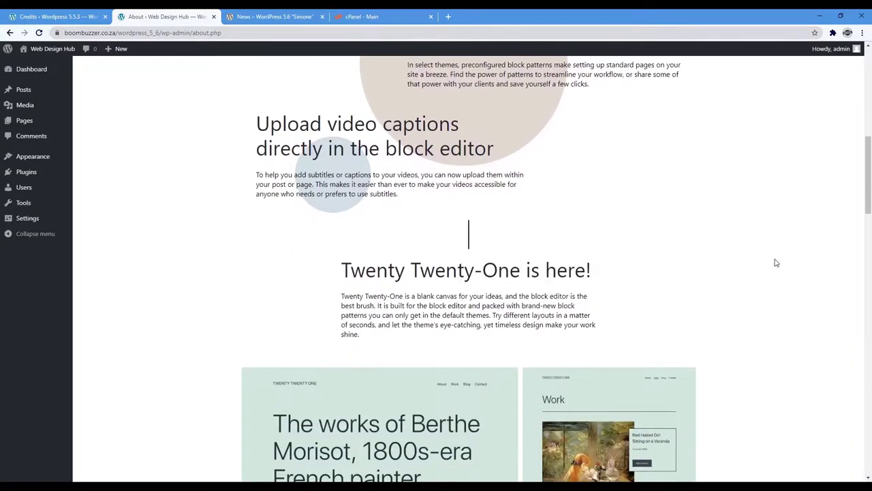
scroll(784, 261, "down", 2)
scroll(784, 259, "down", 1)
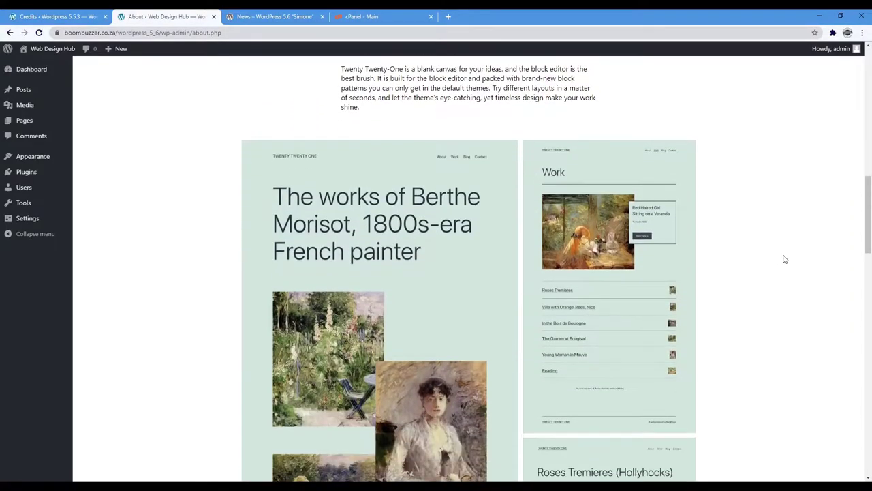
scroll(784, 261, "down", 6)
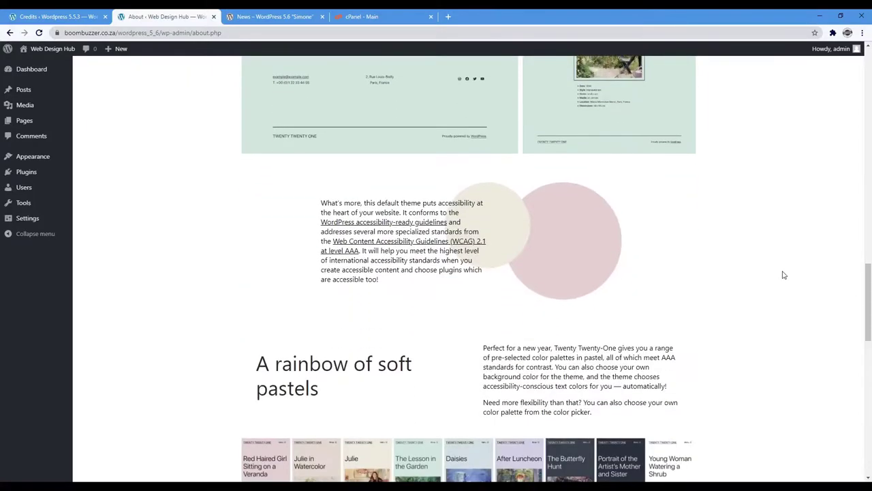
scroll(781, 276, "down", 6)
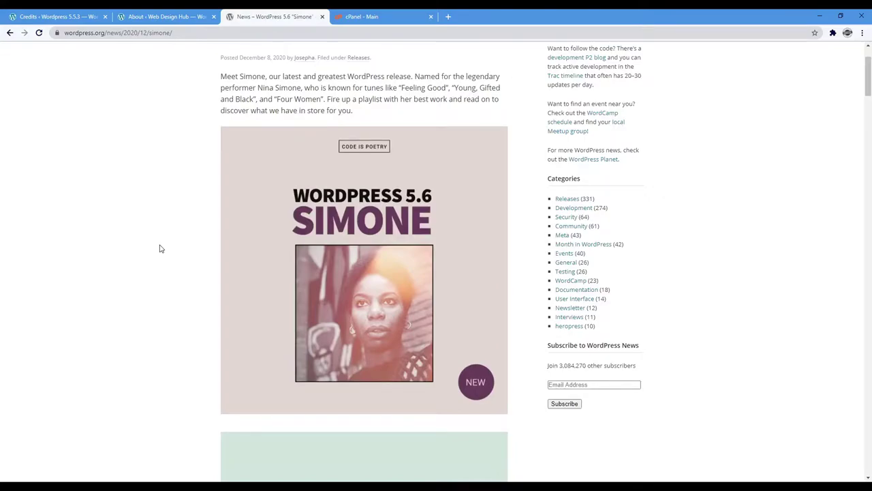
scroll(161, 249, "down", 5)
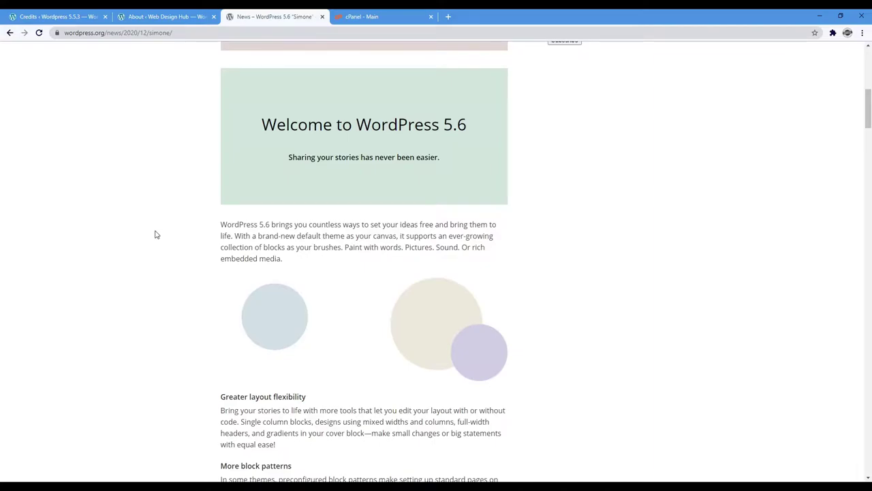
scroll(155, 235, "up", 5)
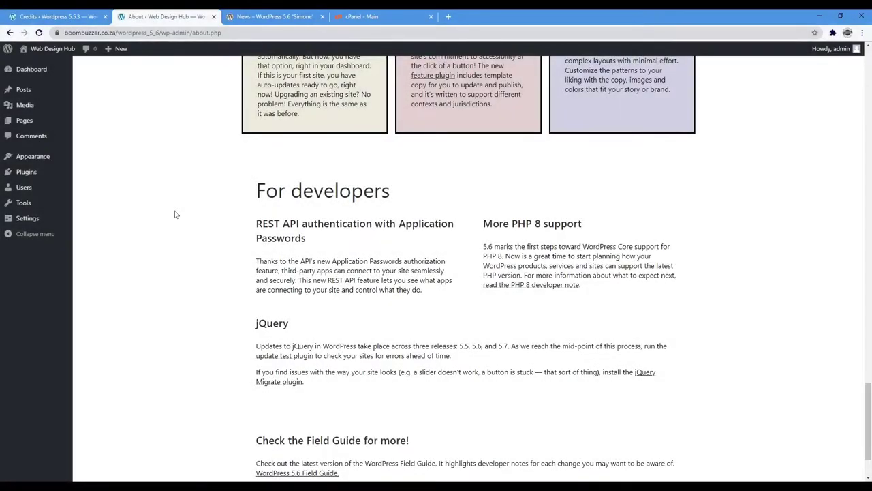
Scroll to For developers and highlight the jQuery release versions 5.5, 5.6, and 5.7.
scroll(183, 210, "down", 1)
scroll(181, 211, "down", 2)
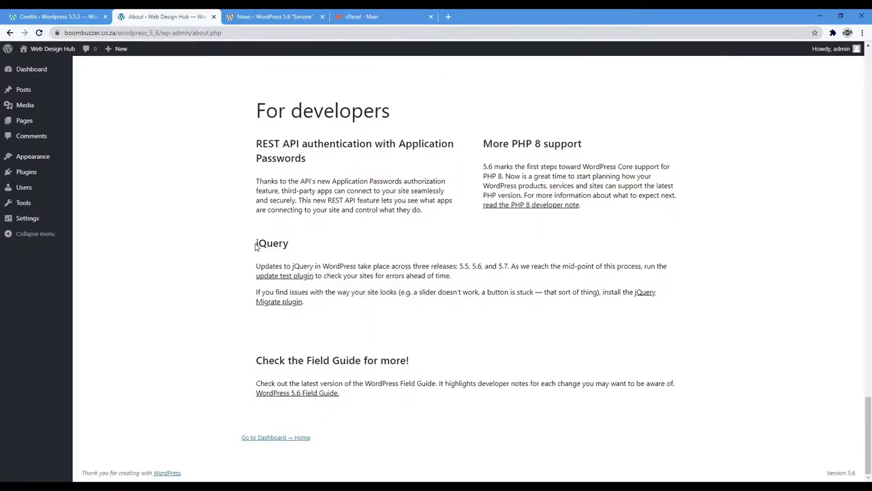
left_click_drag(255, 244, 292, 246)
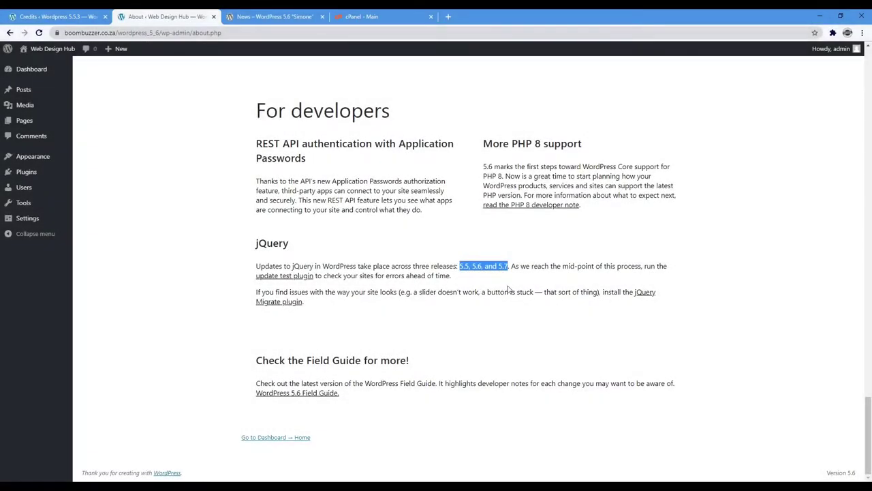
Open the update test plugin link in a new tab, view Test jQuery Updates, and return.
middle_click(302, 277)
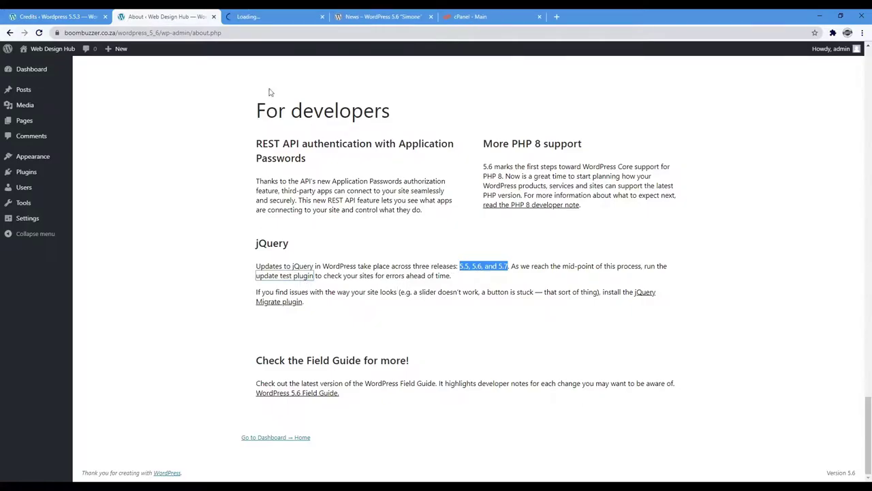
left_click(257, 19)
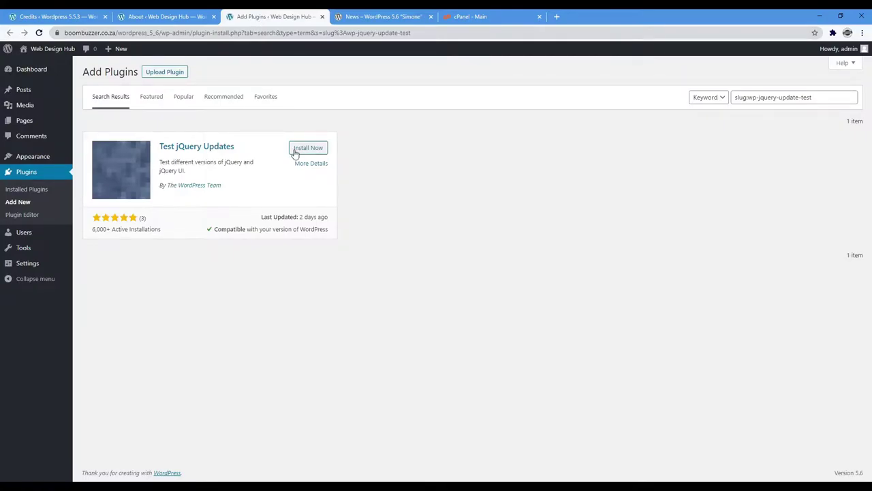
left_click(200, 20)
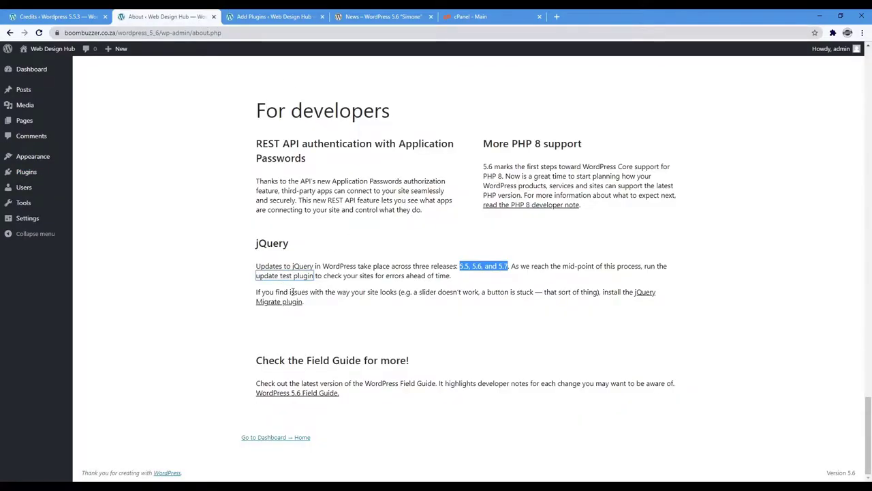
Open the jQuery Migrate plugin link in a background tab and view Enable jQuery Migrate Helper.
key("Tab")
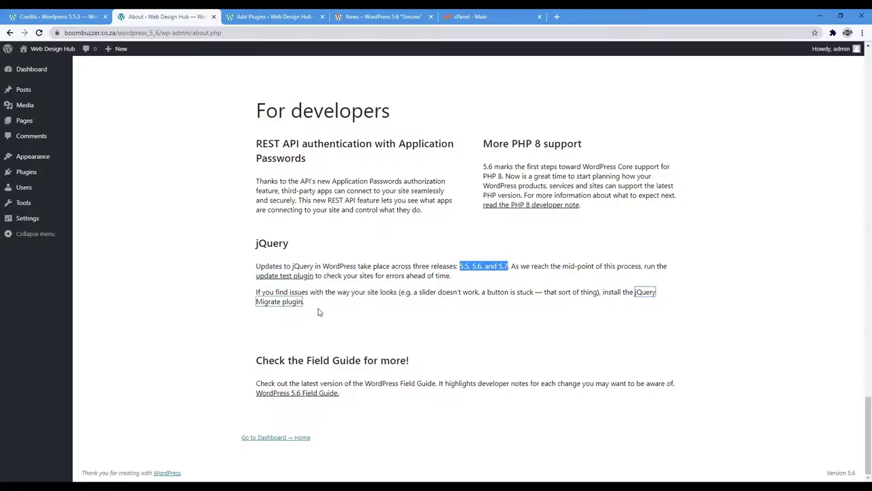
key("ctrl+Return")
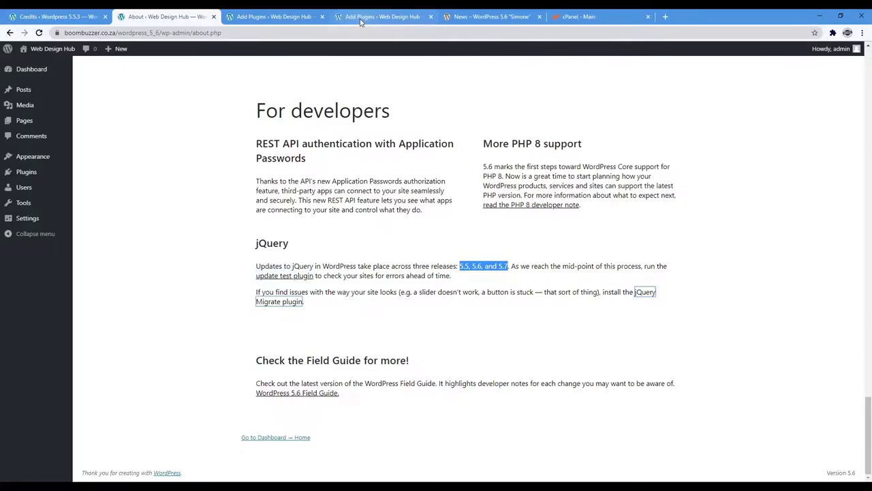
left_click(361, 22)
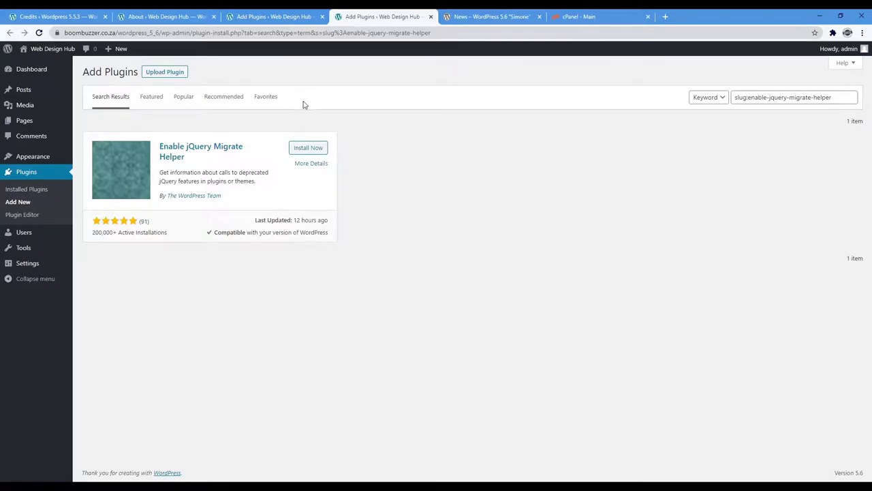
left_click(185, 18)
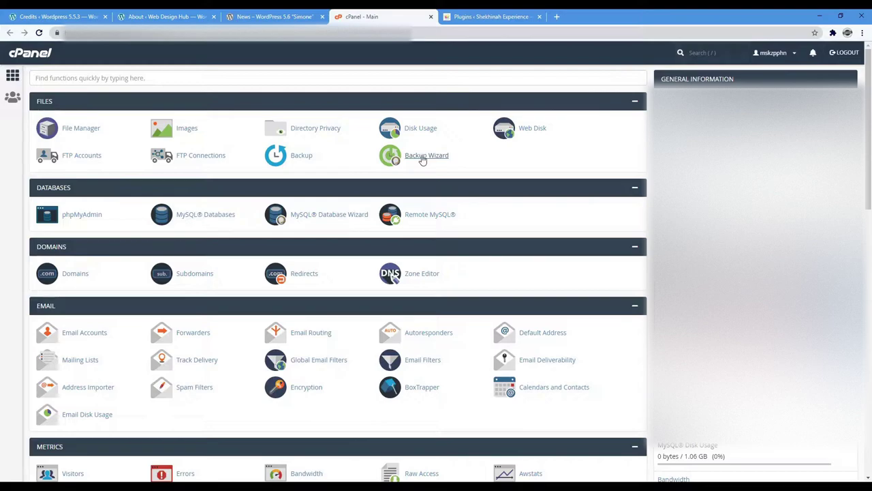
Start a full account backup through the cPanel Backup Wizard.
left_click(422, 158)
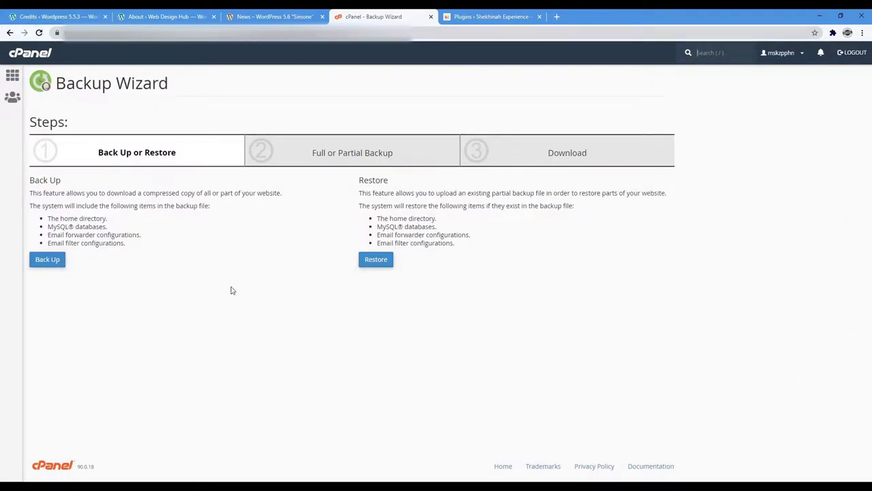
left_click(56, 267)
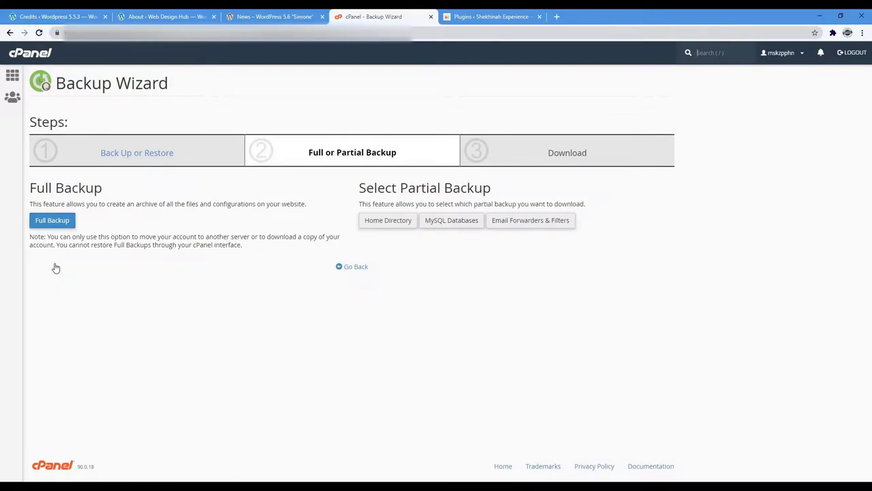
left_click(60, 221)
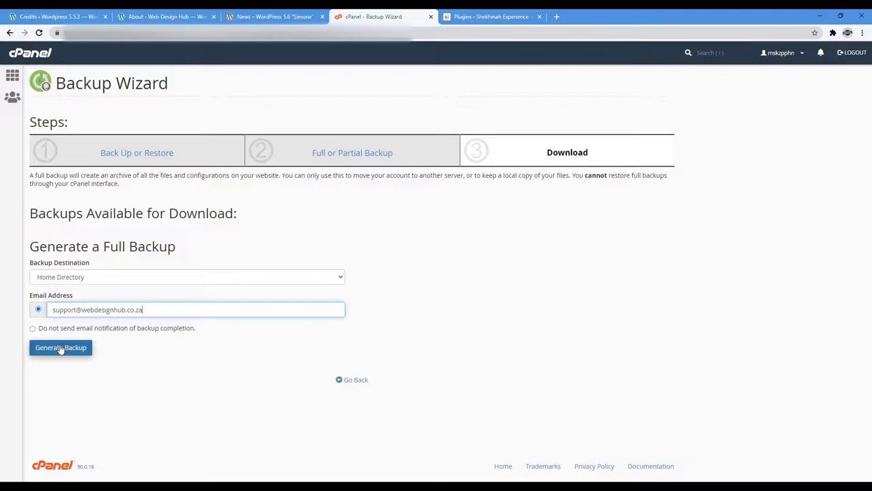
left_click(61, 347)
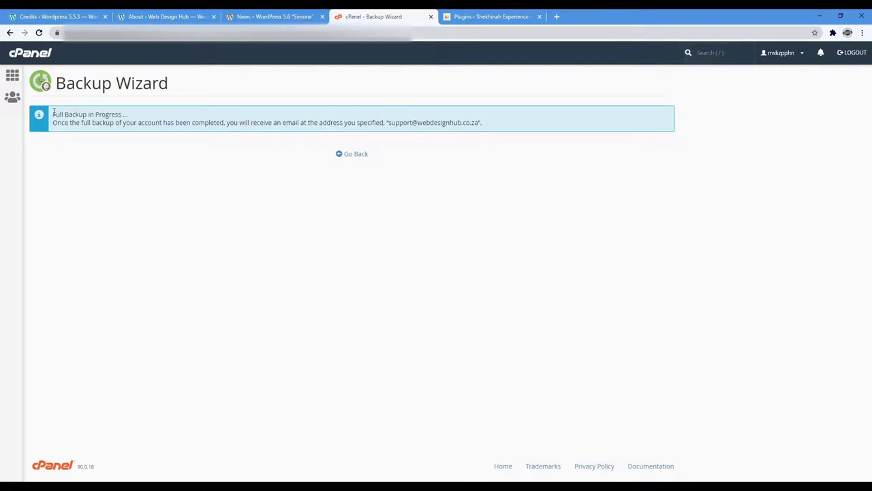
Return to the full backup form and generate the full backup again.
left_click_drag(55, 114, 496, 130)
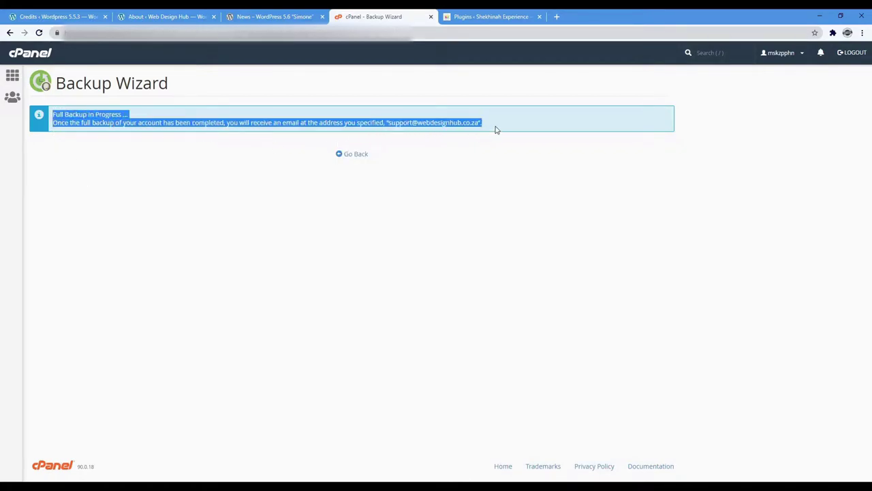
left_click(296, 147)
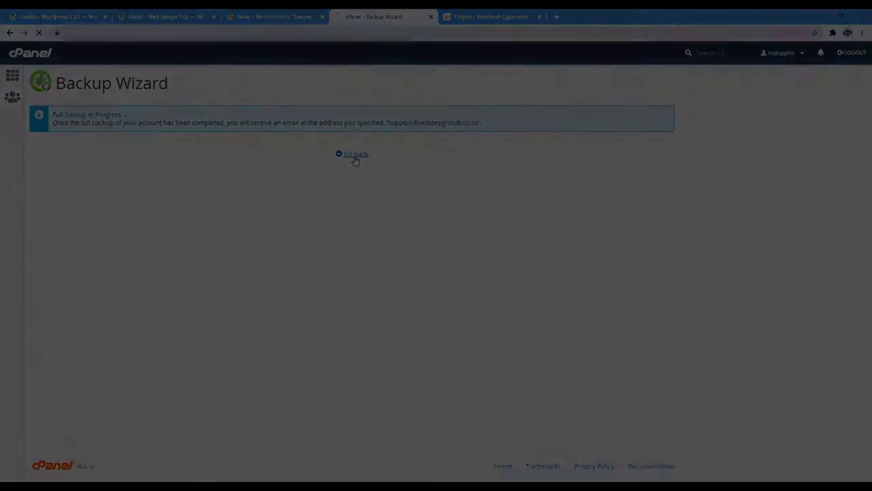
left_click(355, 154)
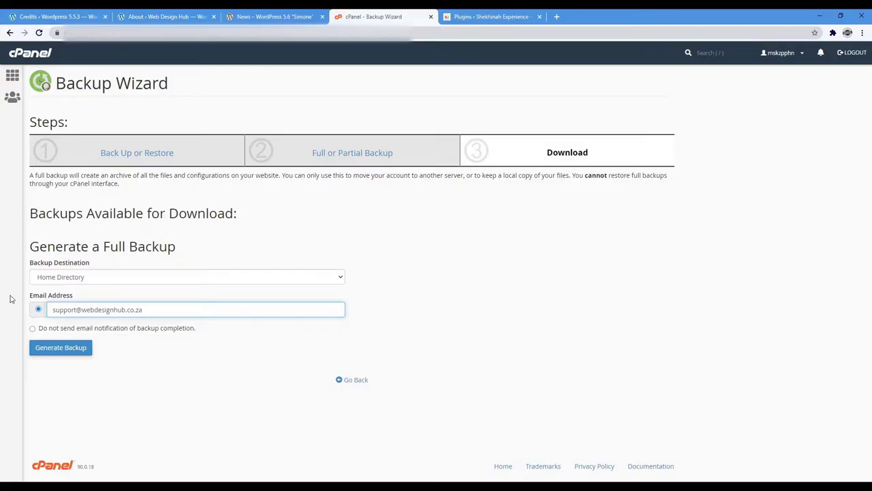
left_click(61, 348)
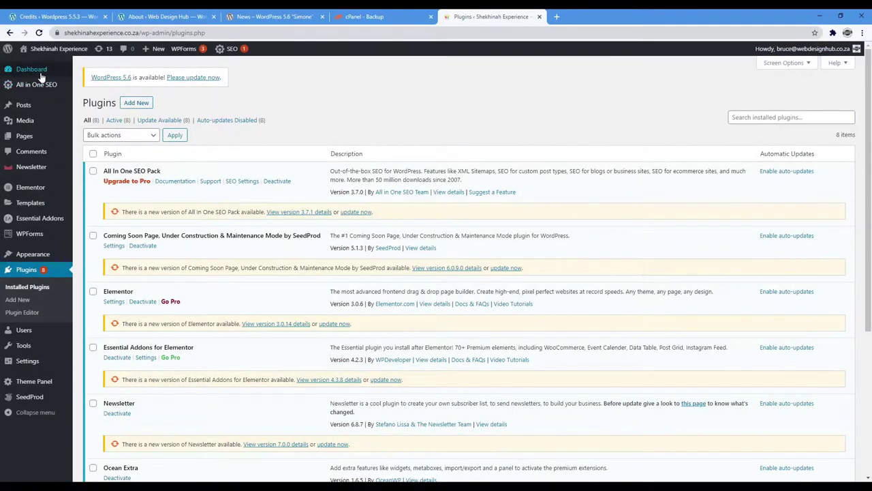
View the All In One SEO Pack 3.7.1 update details from the plugins list, then close them.
left_click(41, 71)
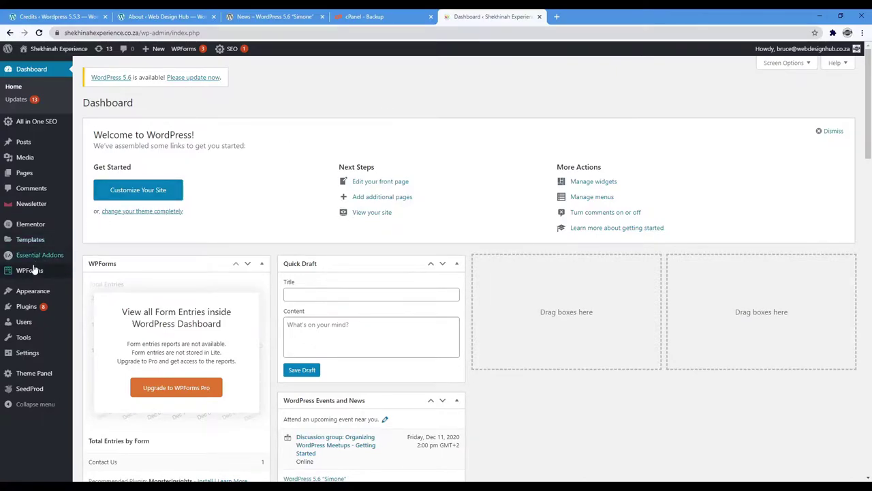
left_click(23, 307)
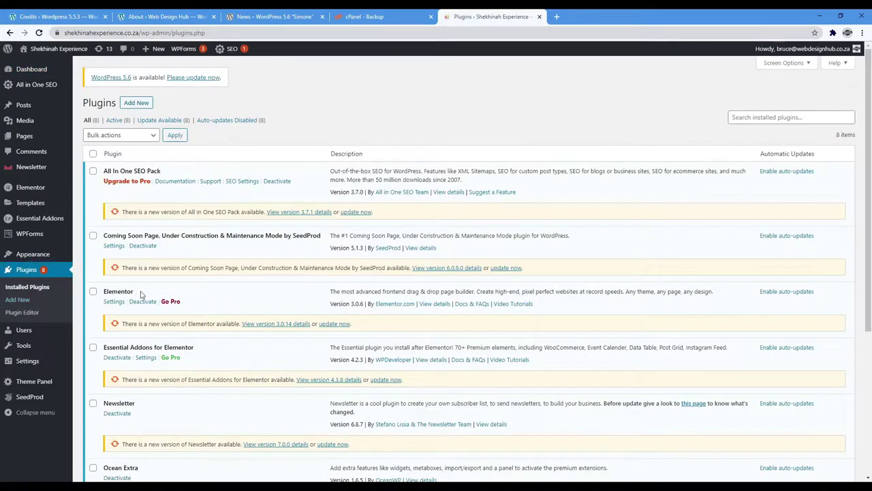
scroll(304, 134, "down", 1)
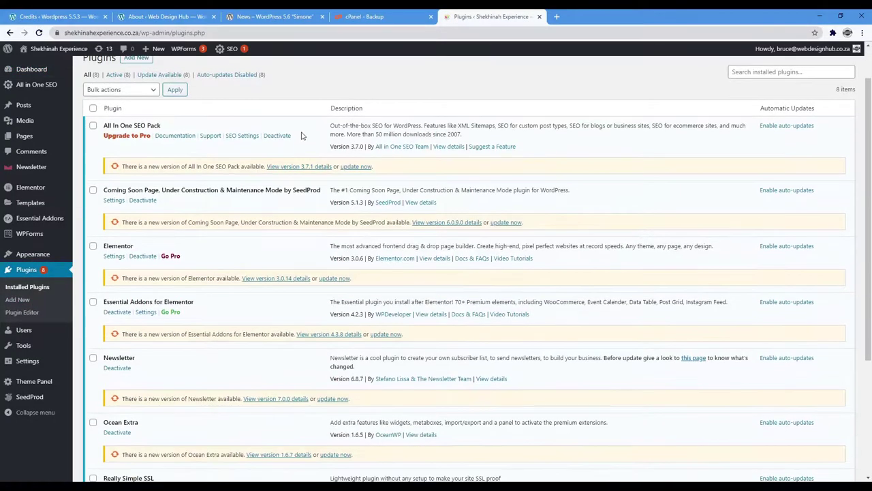
left_click(301, 169)
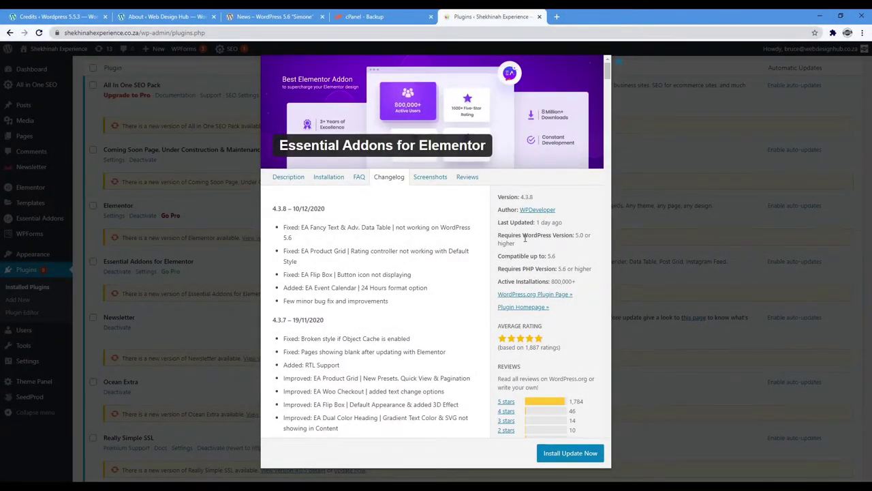
left_click(609, 68)
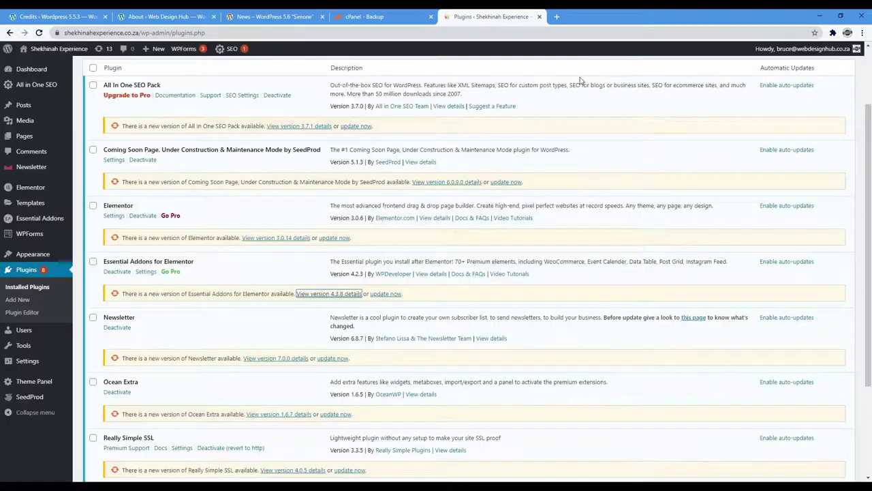
Revisit the installed plugins list and highlight the All In One SEO Pack description.
scroll(261, 344, "down", 3)
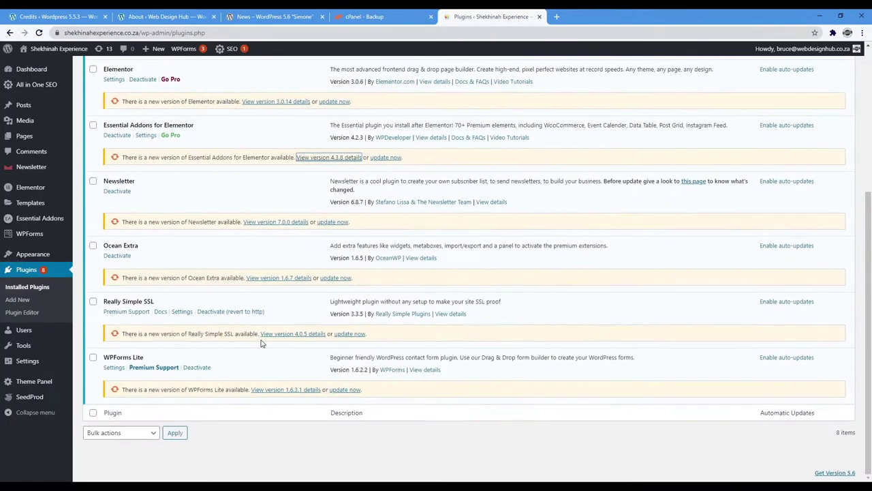
scroll(261, 344, "up", 5)
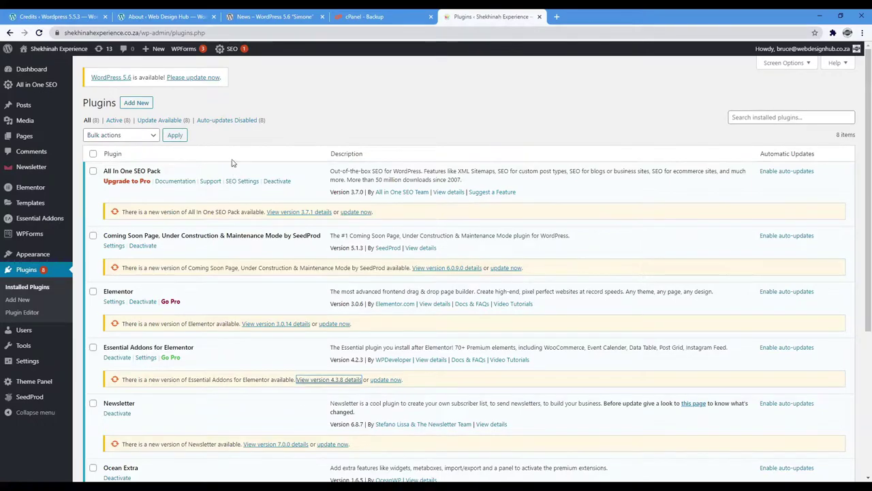
left_click(41, 69)
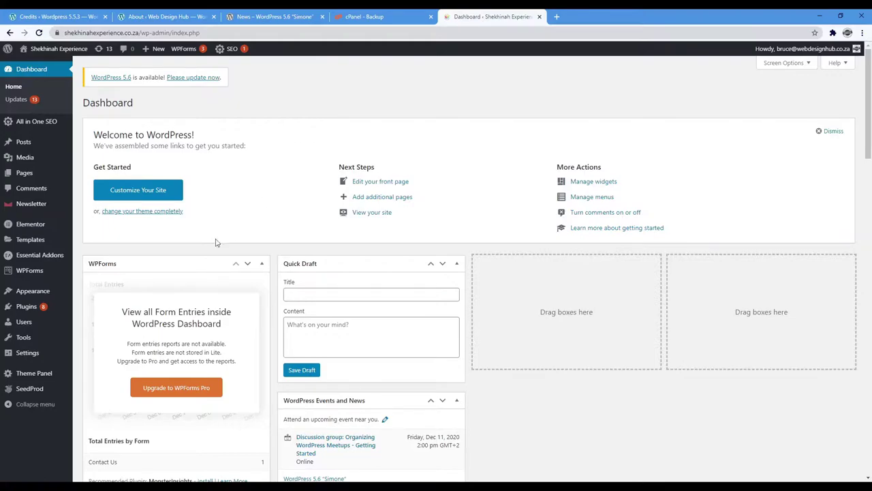
left_click(25, 306)
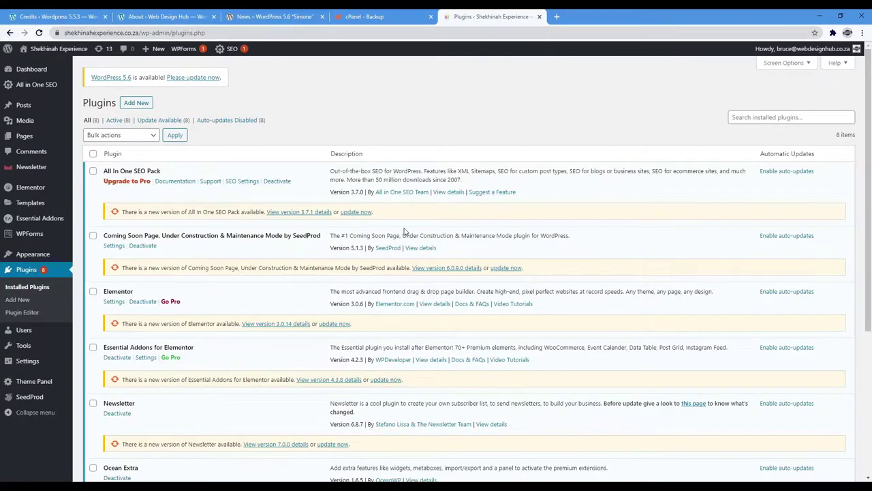
left_click_drag(269, 198, 318, 212)
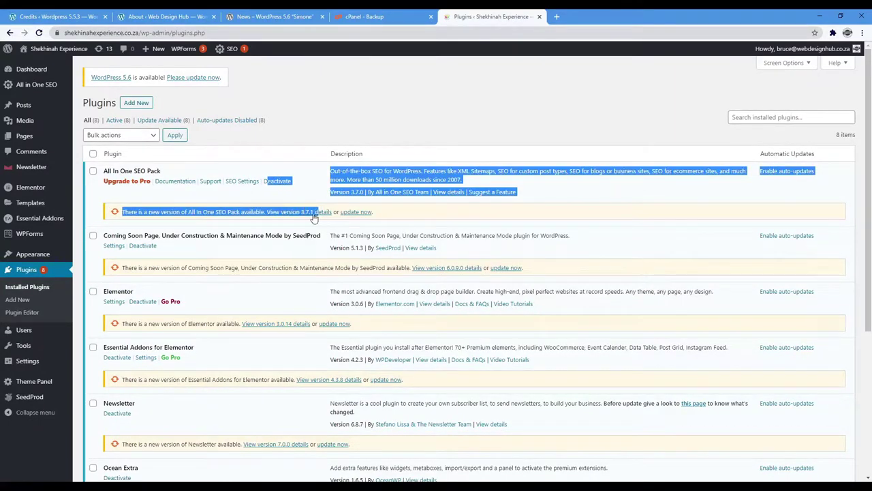
left_click(334, 101)
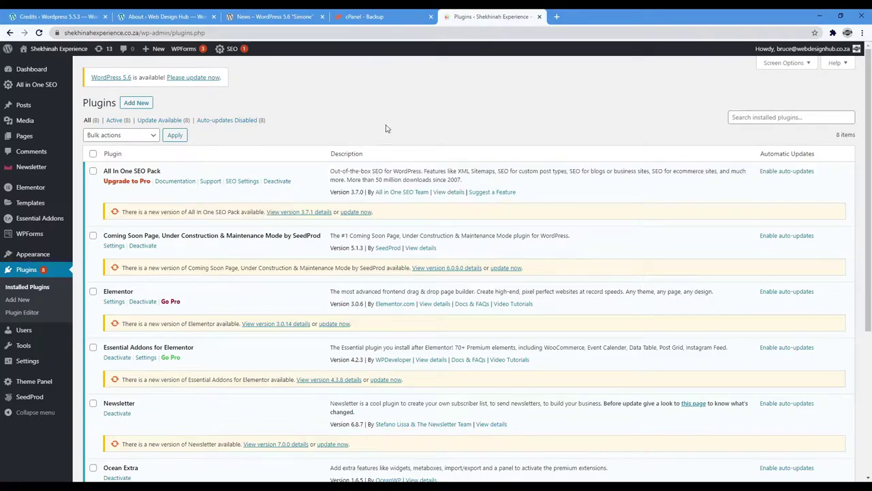
Tick the select-all checkbox so all eight installed plugins are checked.
left_click(31, 69)
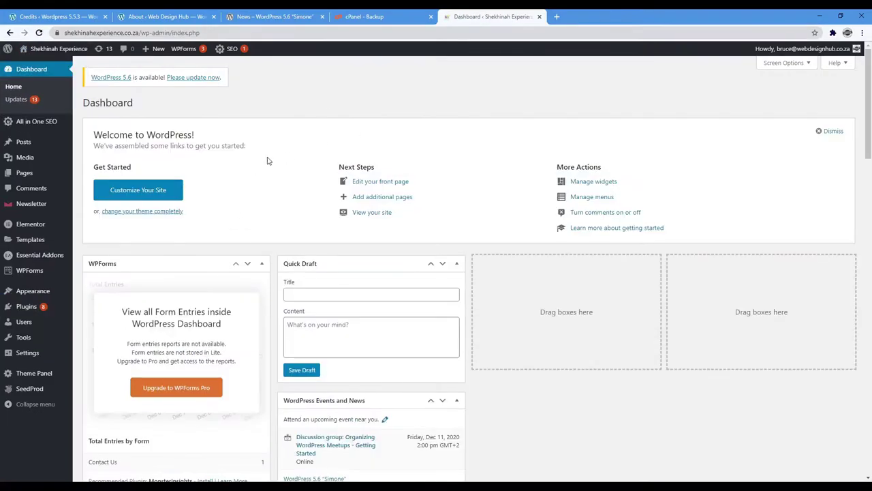
left_click(42, 308)
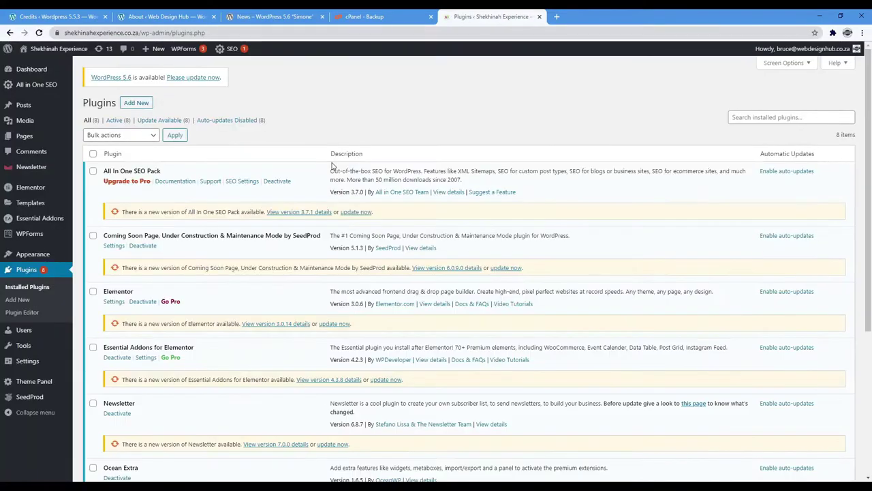
scroll(597, 205, "down", 4)
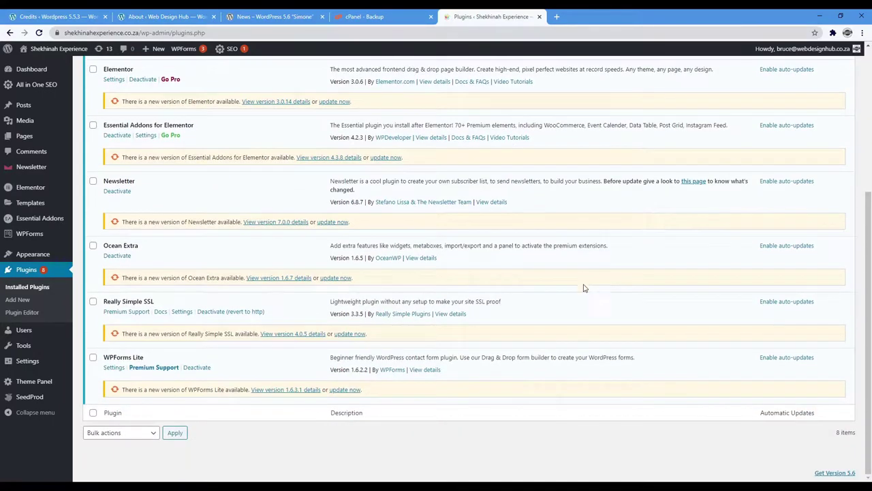
scroll(584, 288, "up", 4)
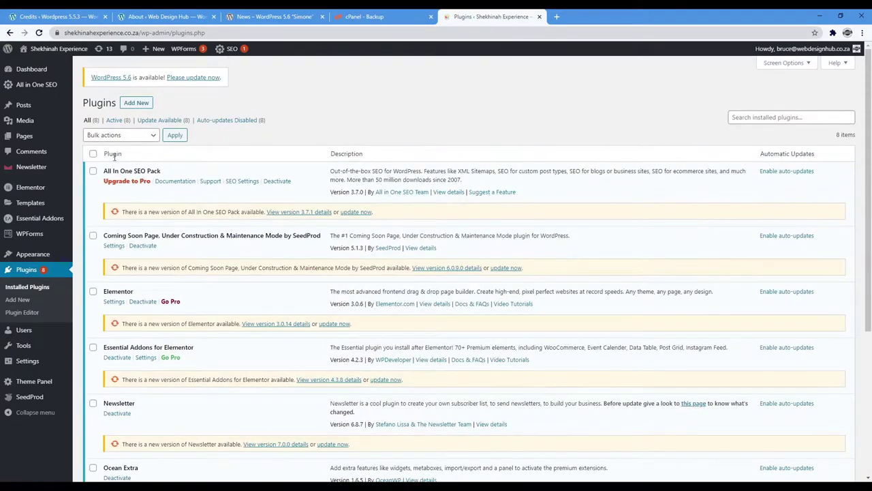
left_click(93, 155)
left_click(127, 140)
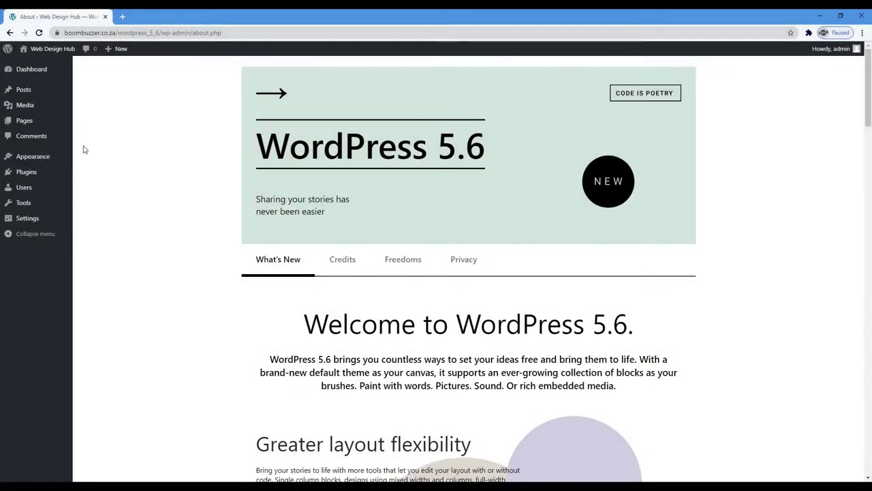
Open Site Identity in the Customizer for the active Twenty Twenty-One theme.
mouse_move(47, 156)
left_click(83, 158)
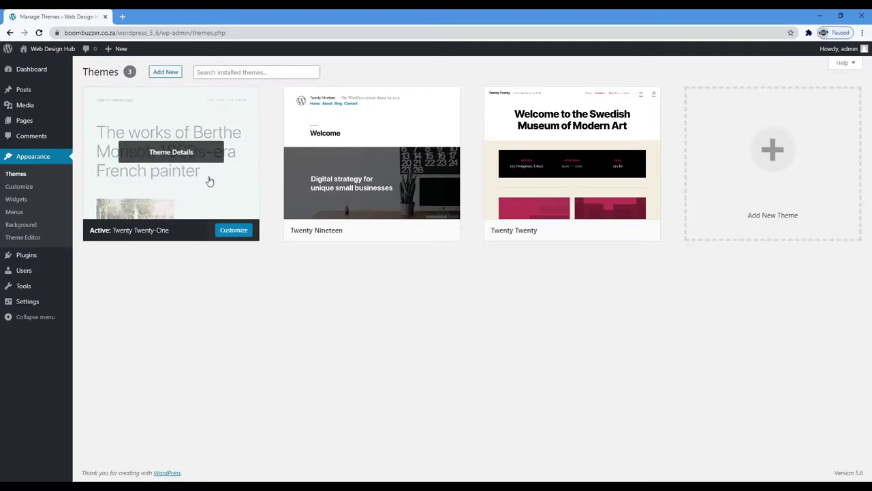
left_click(233, 231)
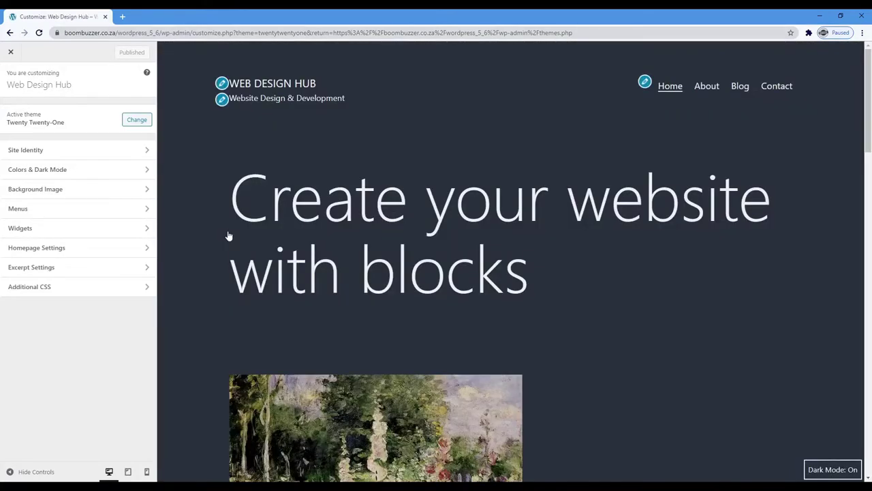
left_click(99, 150)
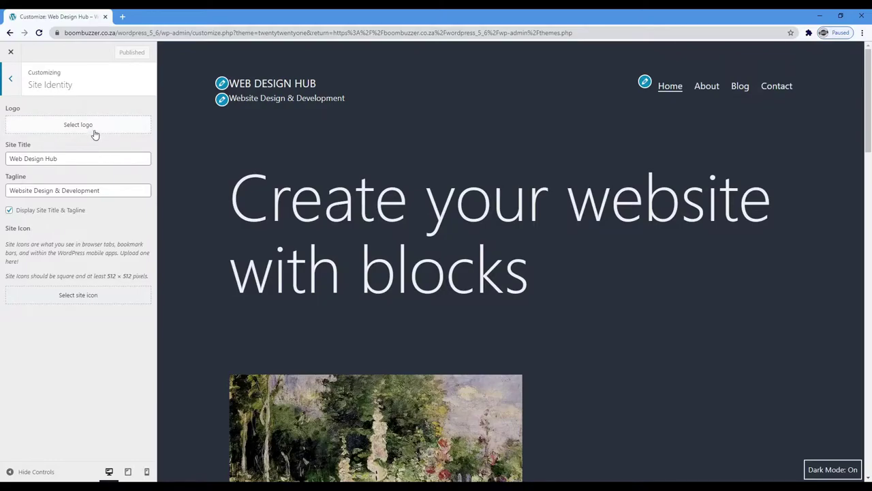
Set the uncropped webdesignhub image as the site logo and hide the site title and tagline.
left_click(92, 125)
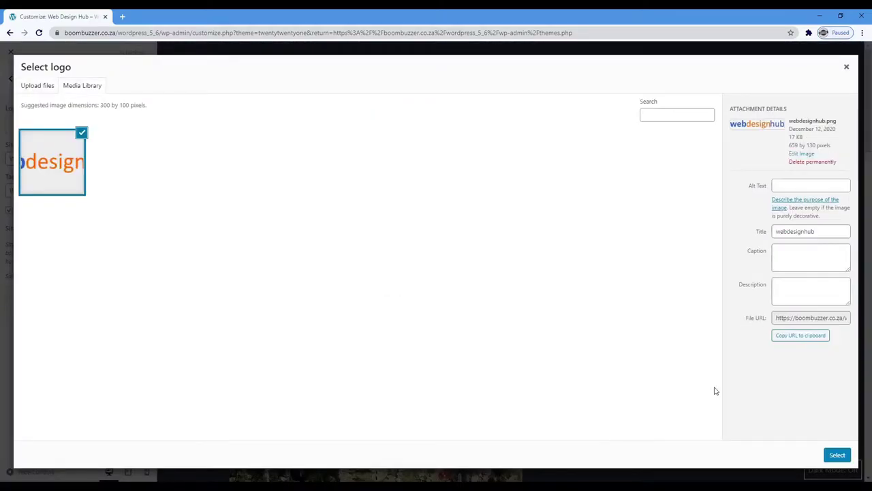
left_click(837, 455)
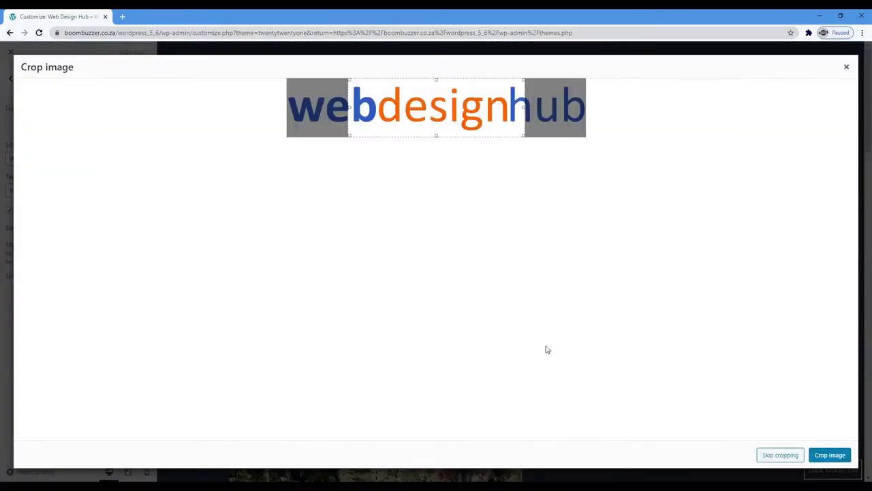
left_click_drag(353, 108, 277, 112)
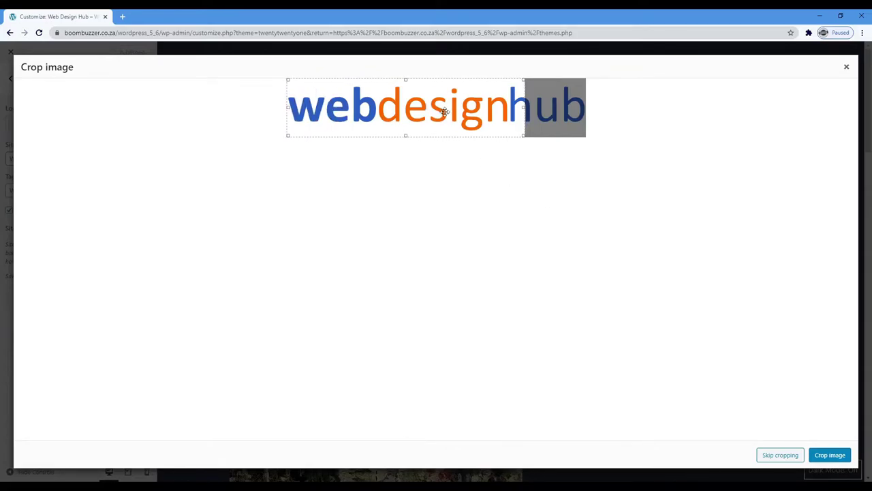
left_click_drag(523, 108, 585, 105)
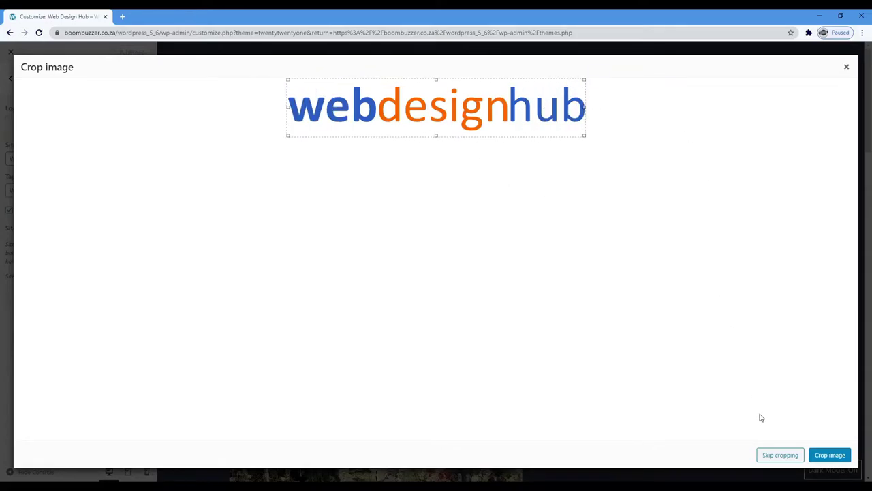
left_click(830, 456)
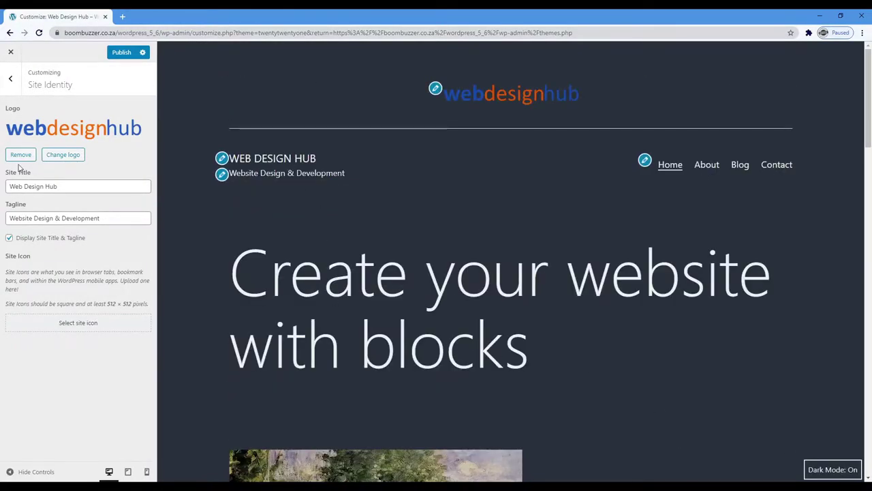
left_click(9, 238)
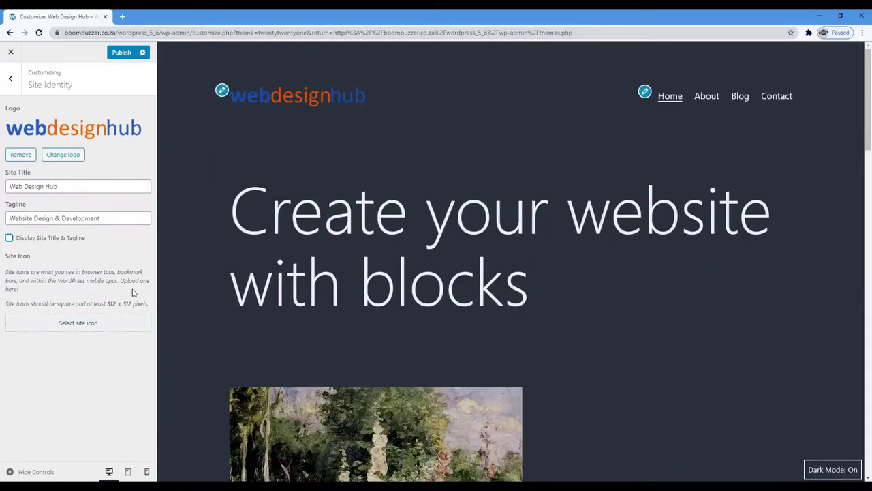
left_click(10, 81)
In Colors & Dark Mode, toggle the dark mode preview and try light green #d1e4dd.
left_click(64, 170)
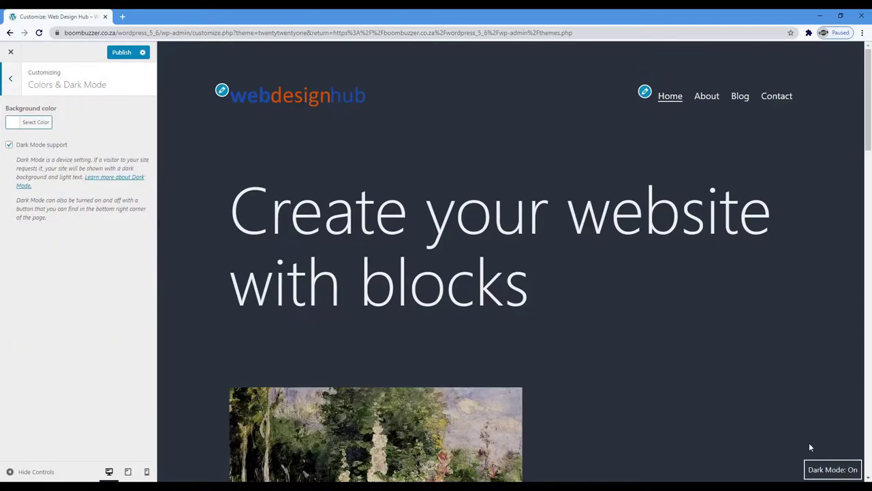
left_click(817, 469)
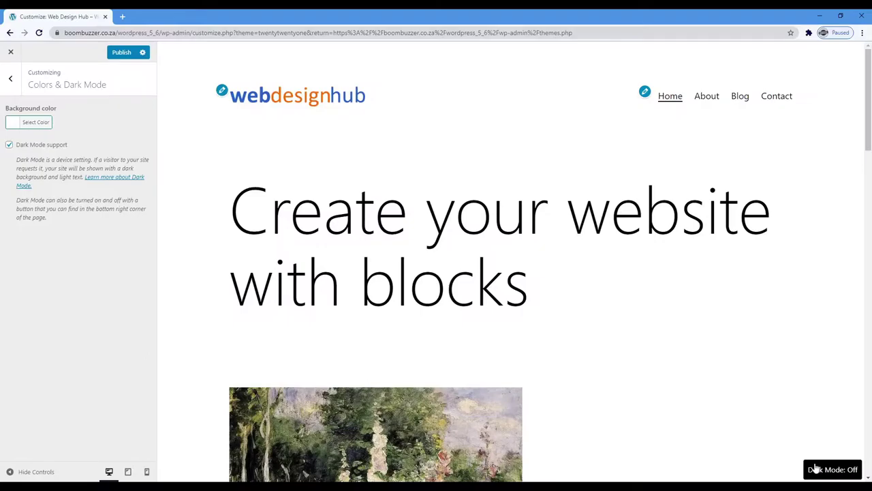
left_click(818, 469)
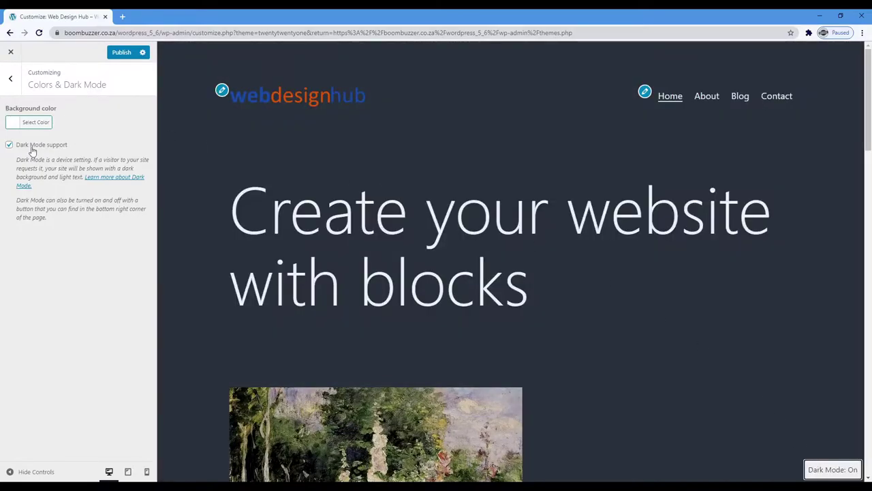
left_click(14, 127)
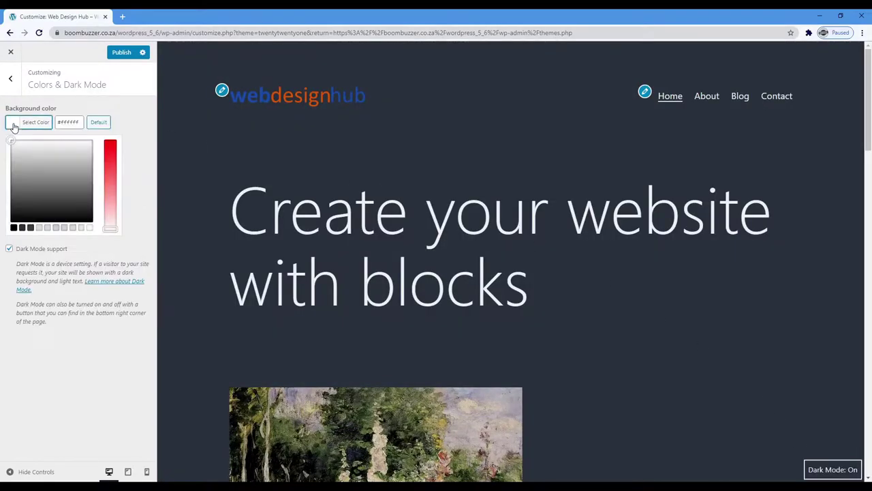
left_click(39, 229)
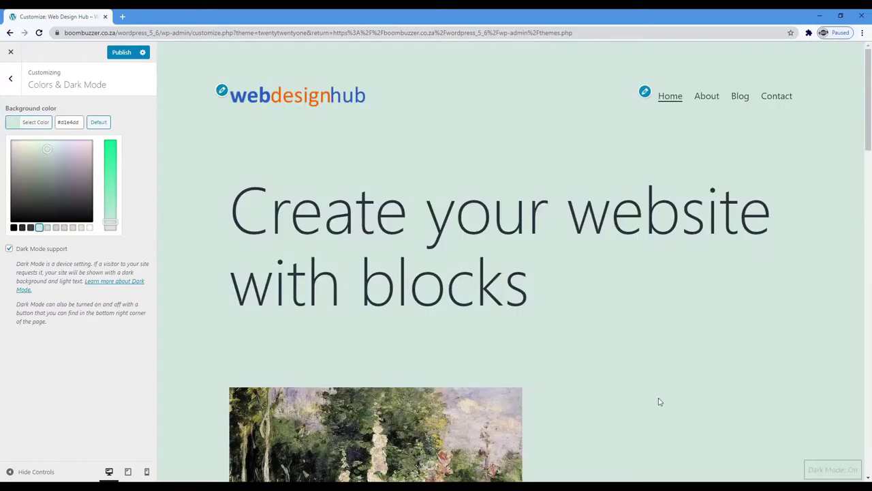
Toggle the dark mode preview again and settle on a beige #e4dad1 background.
left_click(829, 471)
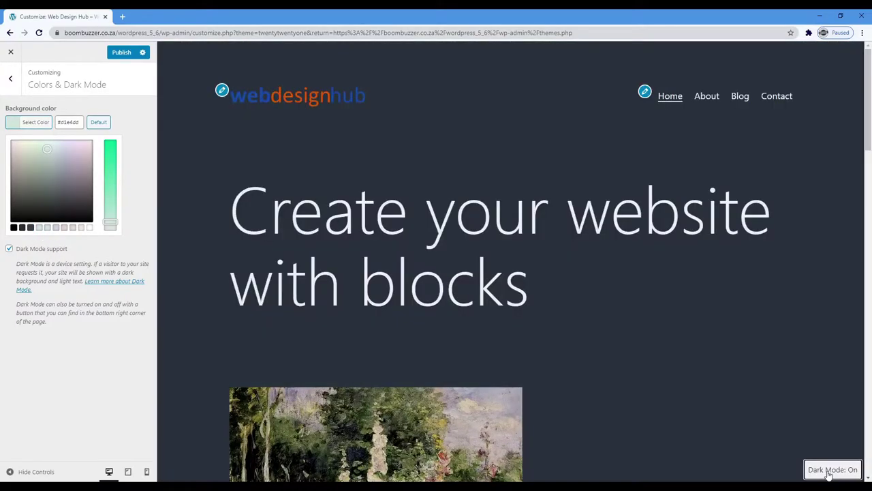
left_click(829, 473)
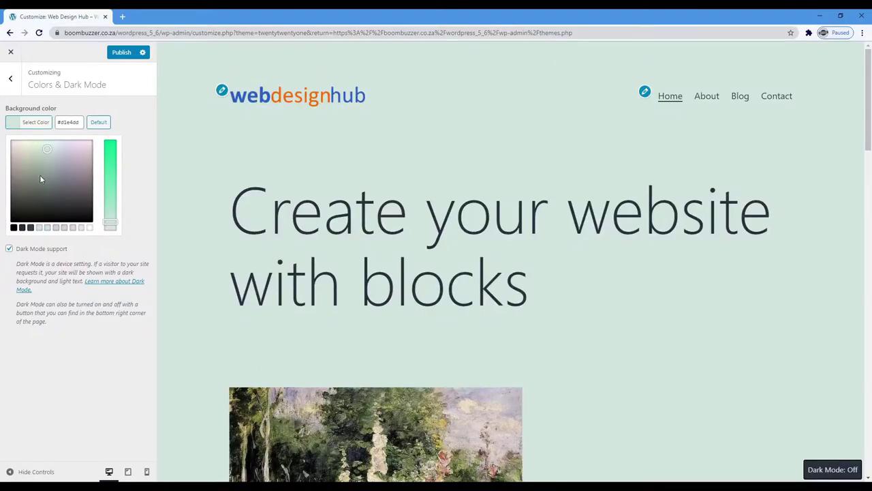
left_click(64, 228)
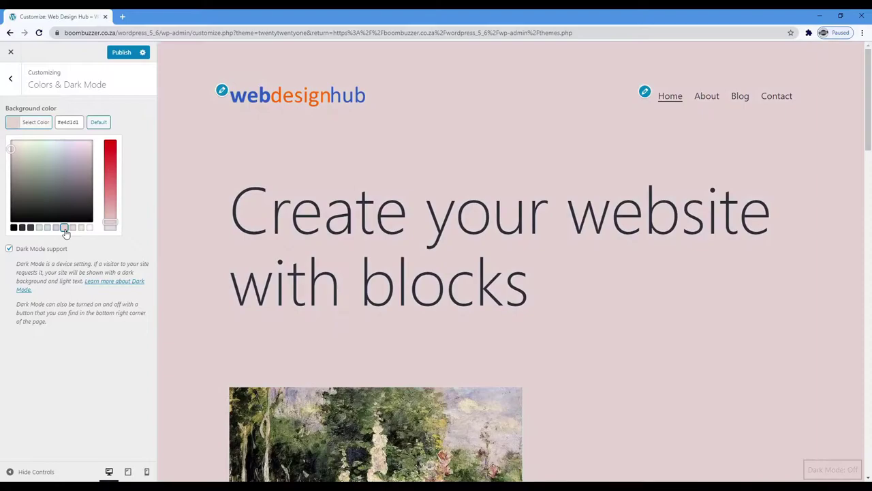
left_click(73, 228)
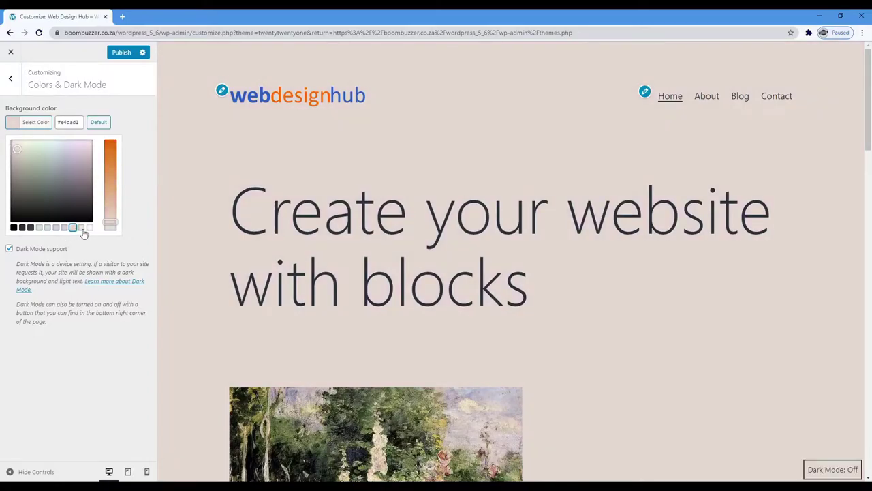
left_click(10, 80)
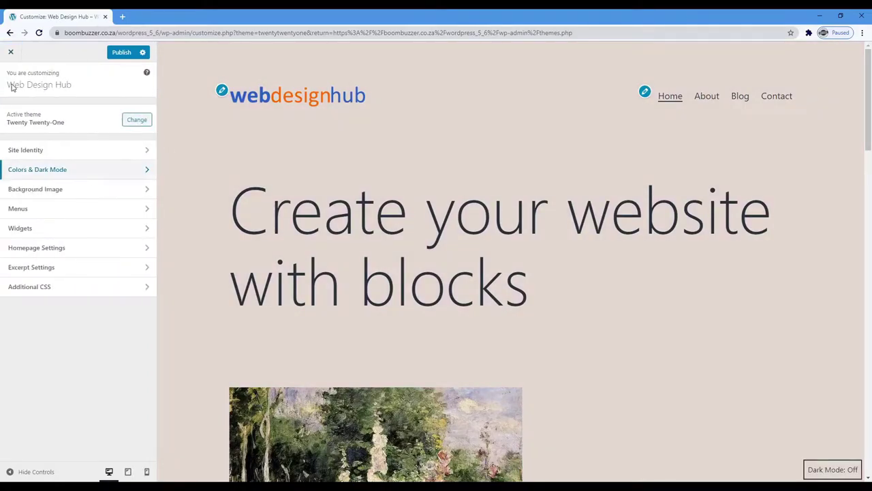
Start uploading a background image from the computer via Background Image's Upload files option.
left_click(61, 189)
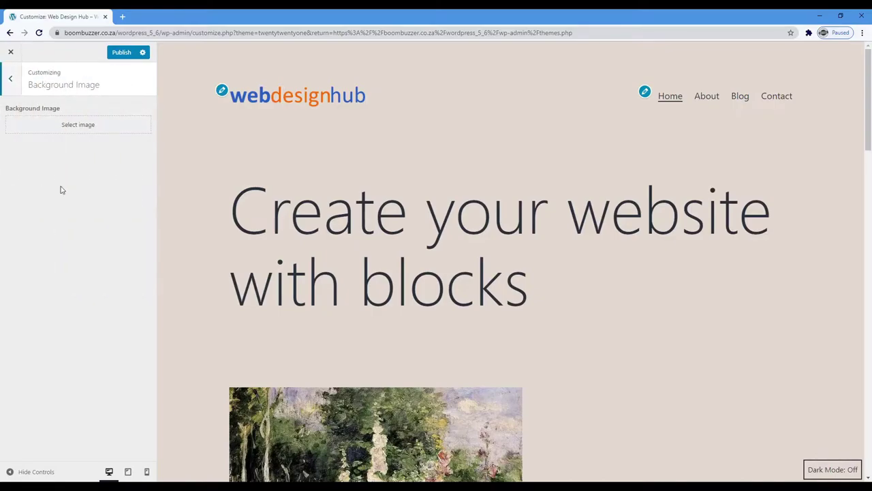
left_click(83, 132)
left_click(41, 88)
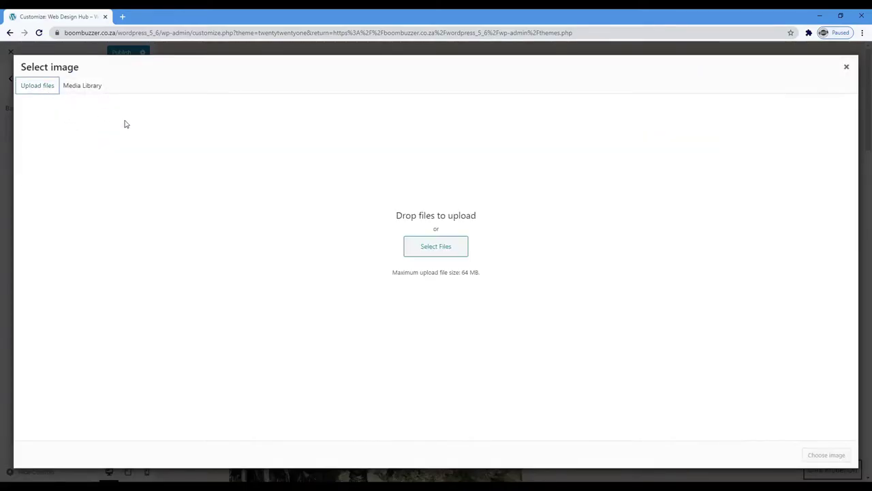
left_click(419, 254)
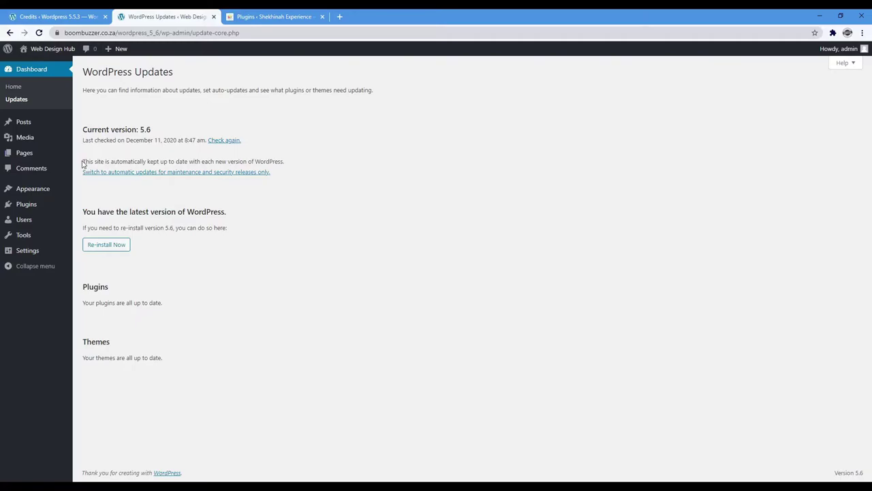
Limit automatic core updates to maintenance and security releases only.
left_click_drag(82, 164, 287, 165)
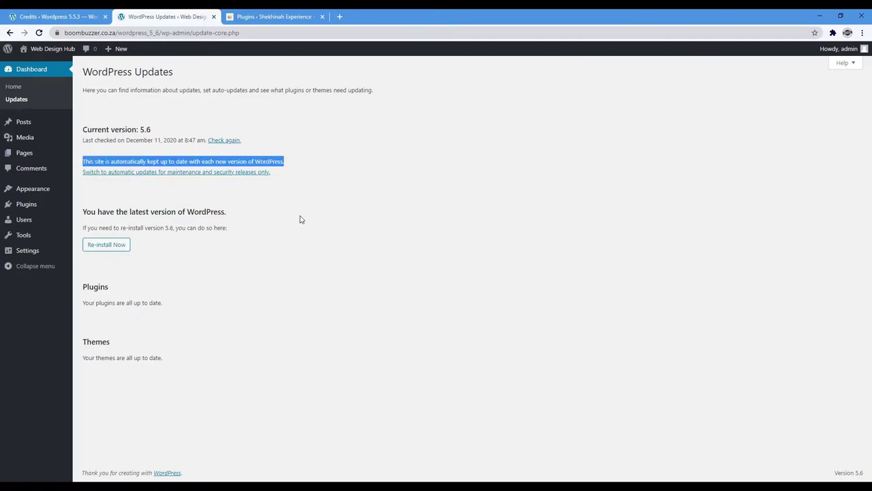
left_click(114, 174)
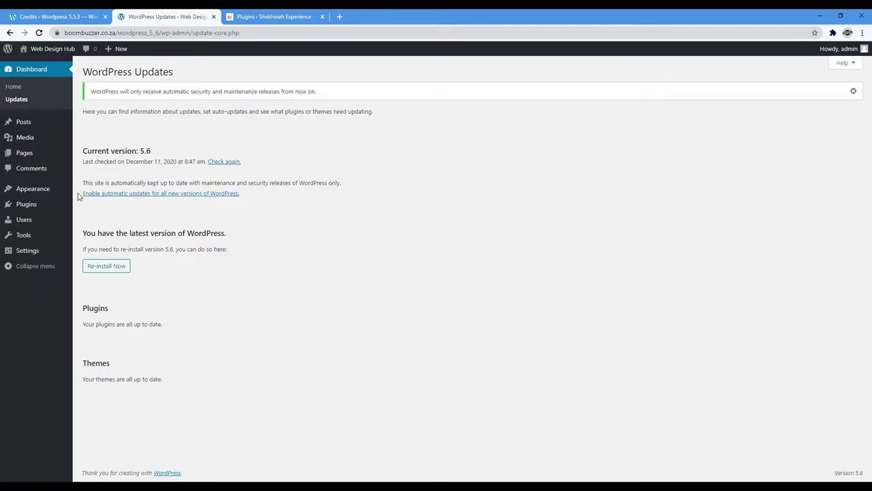
left_click_drag(79, 198, 247, 196)
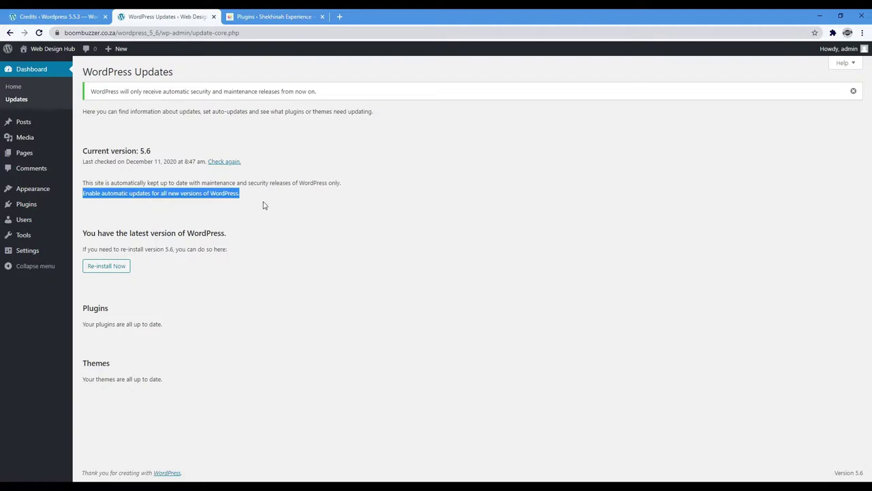
left_click(265, 205)
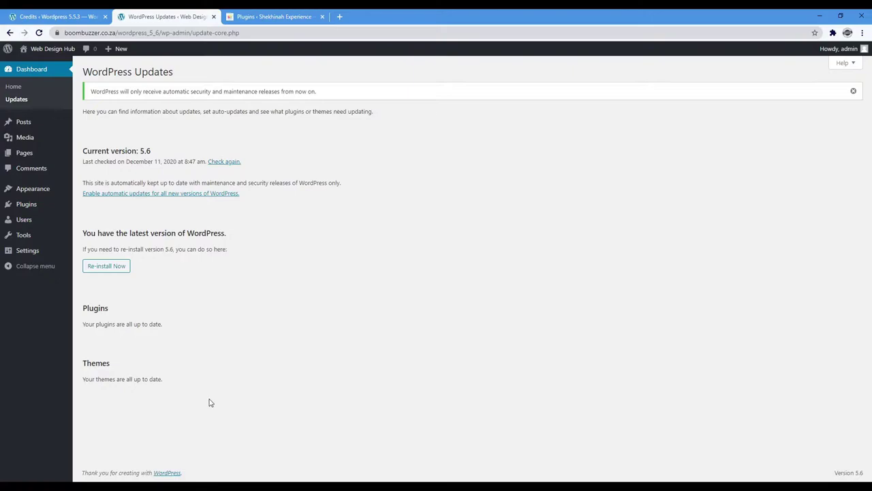
left_click(40, 205)
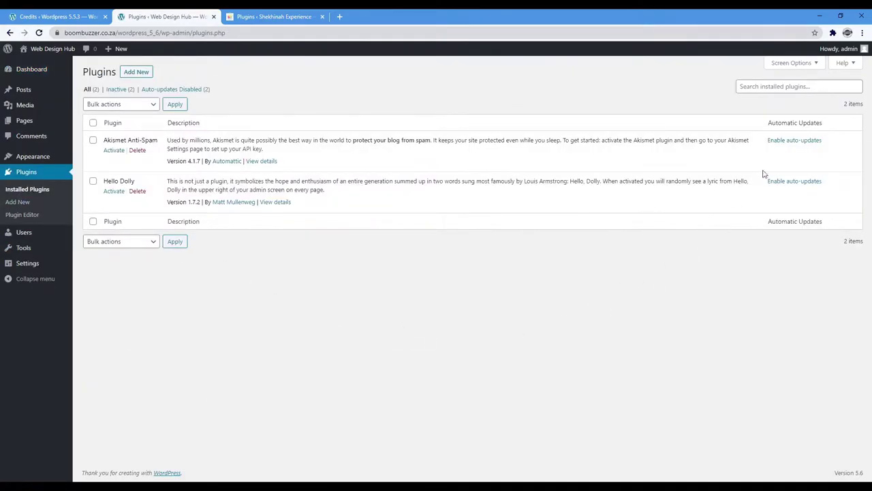
Enable auto-updates for Akismet Anti-Spam and Hello Dolly, then view Really Simple SSL 4.0.5 details.
left_click(803, 143)
left_click(801, 182)
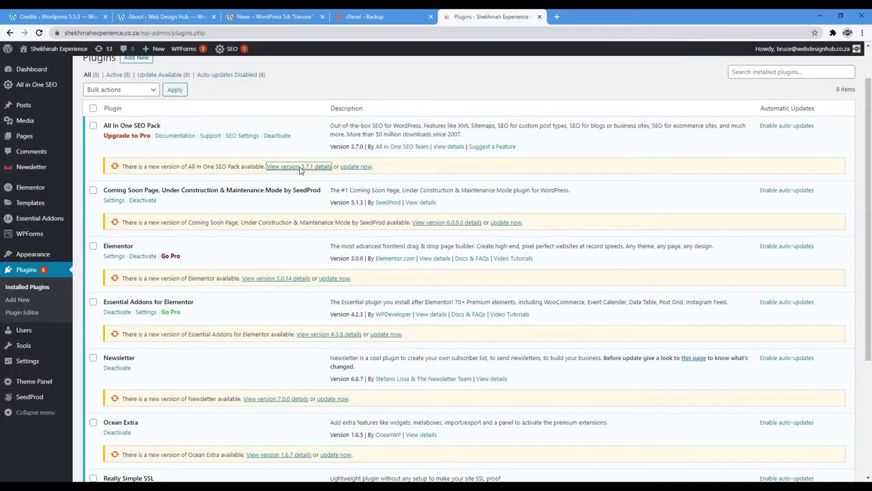
left_click(300, 168)
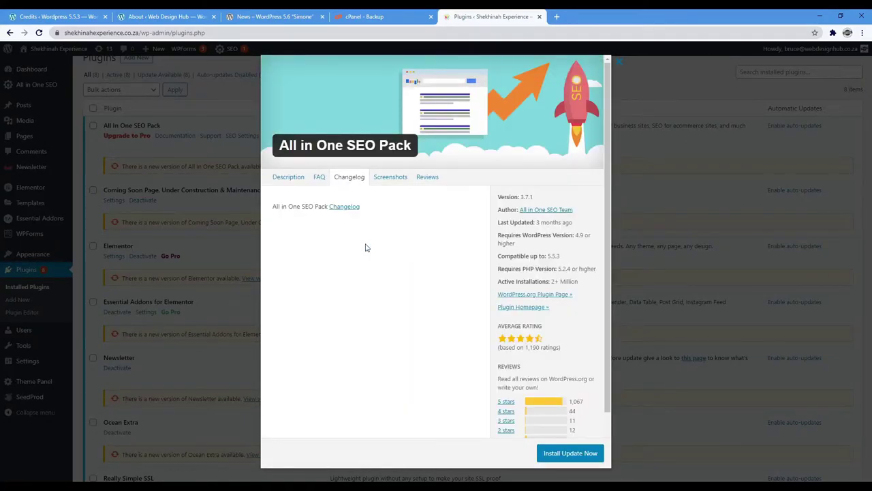
left_click(608, 61)
scroll(259, 238, "down", 5)
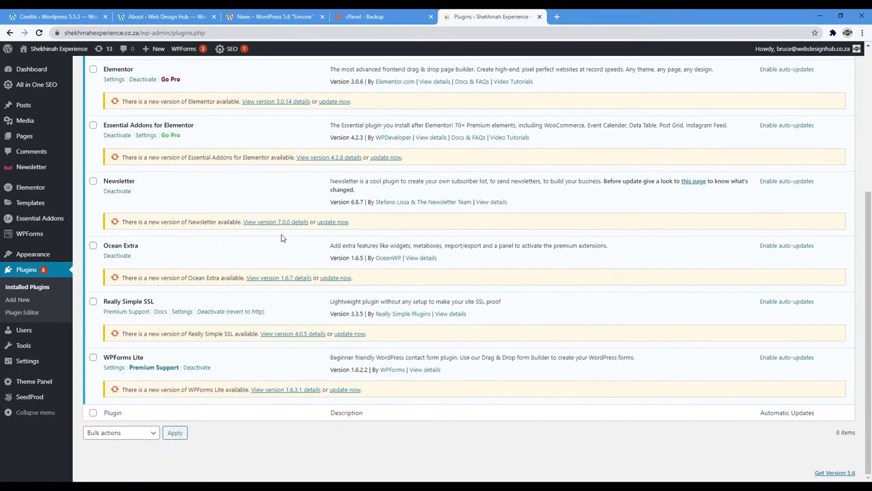
left_click(279, 335)
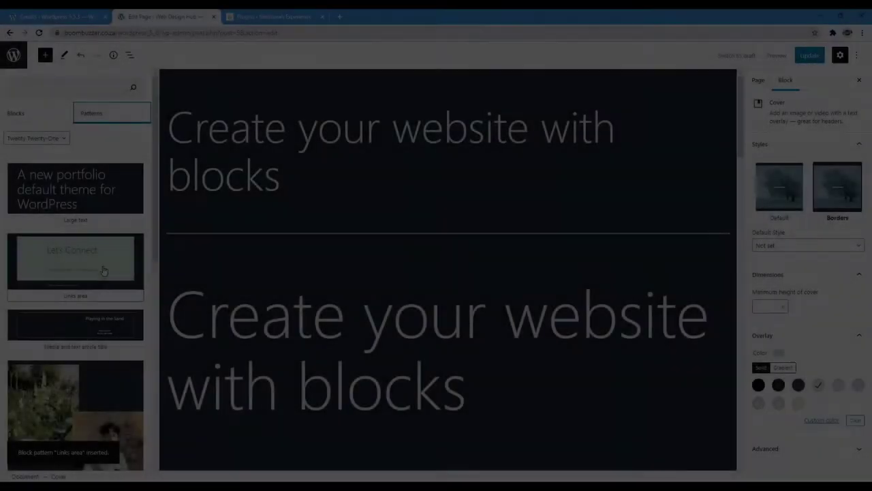
Insert the Large text pattern and set its heading to H1, after trying H3 and H5.
scroll(107, 263, "down", 5)
scroll(107, 263, "up", 5)
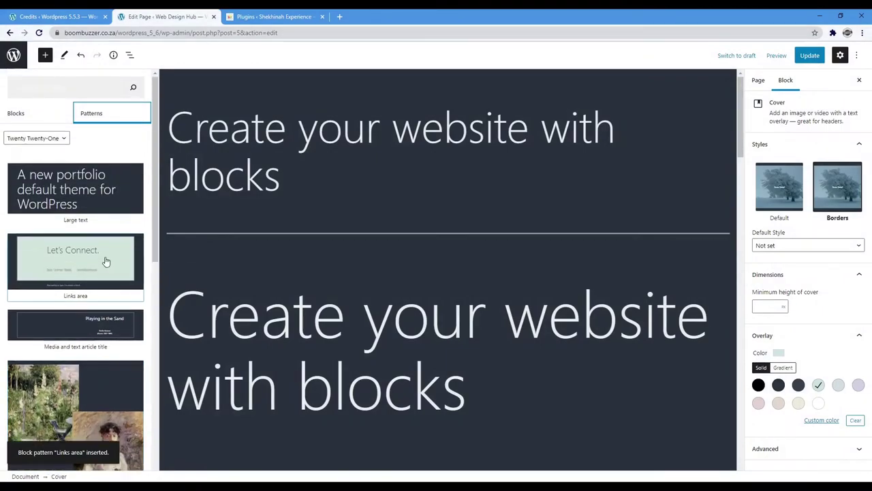
left_click(92, 183)
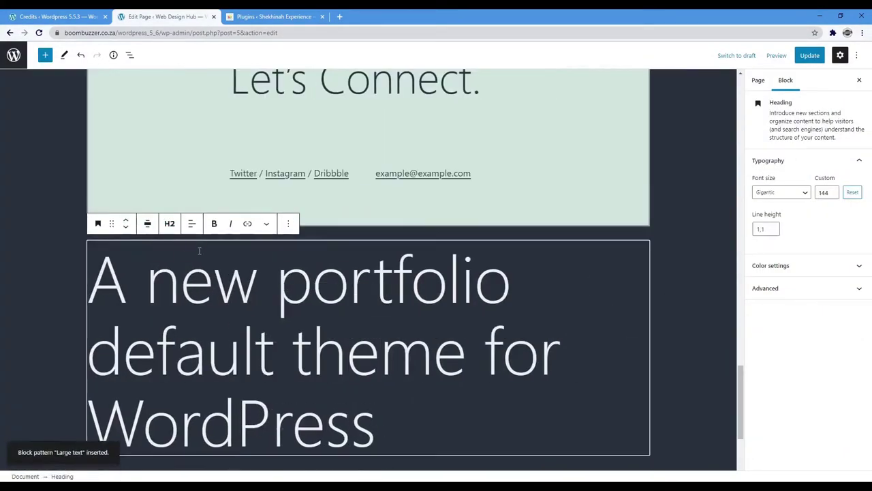
left_click(170, 225)
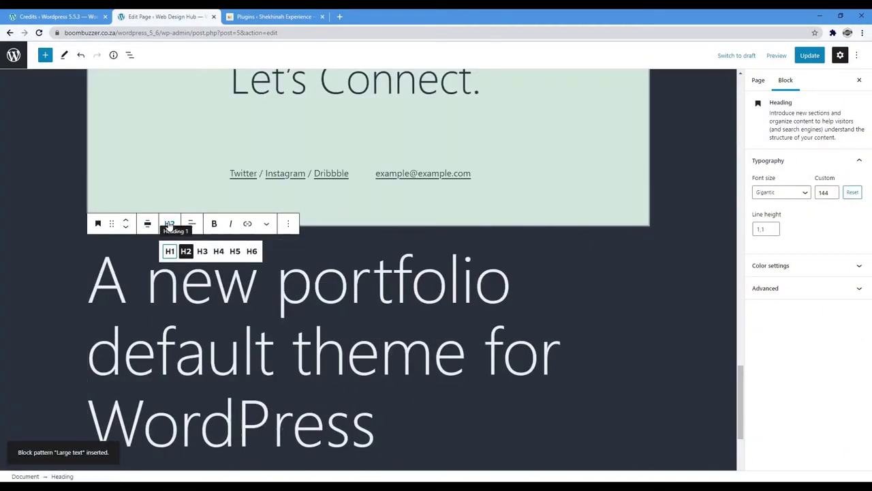
left_click(202, 252)
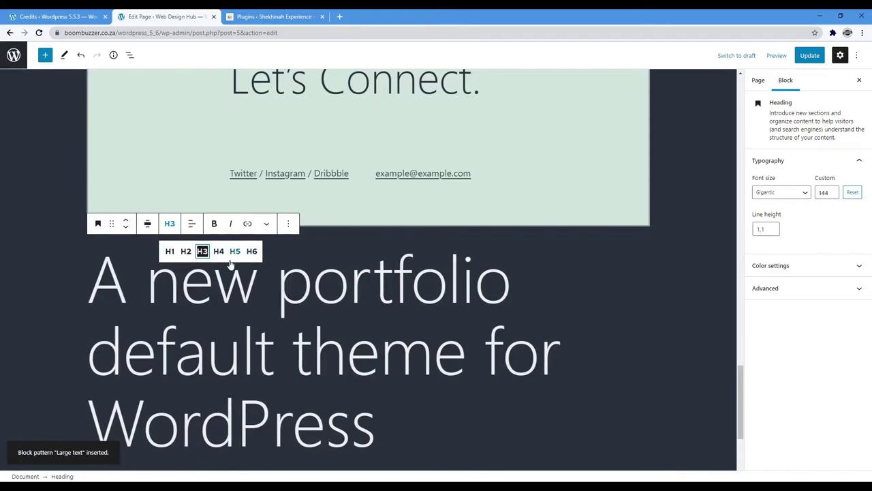
left_click(234, 252)
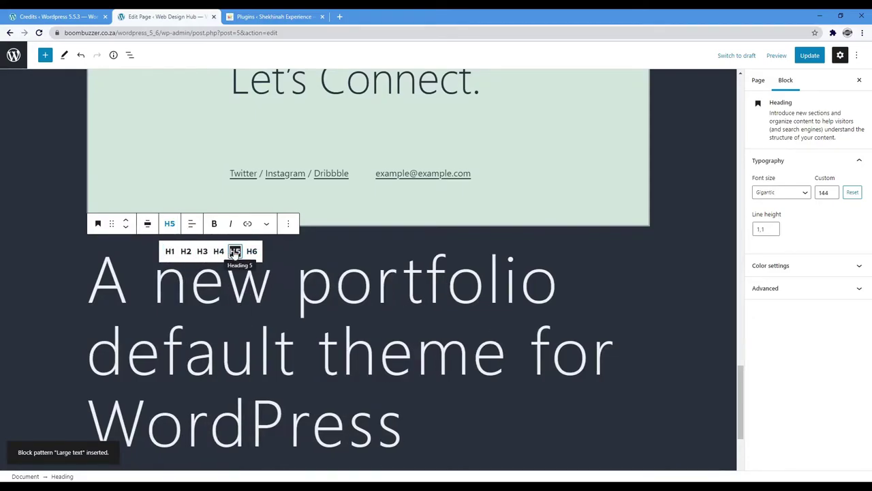
left_click(170, 251)
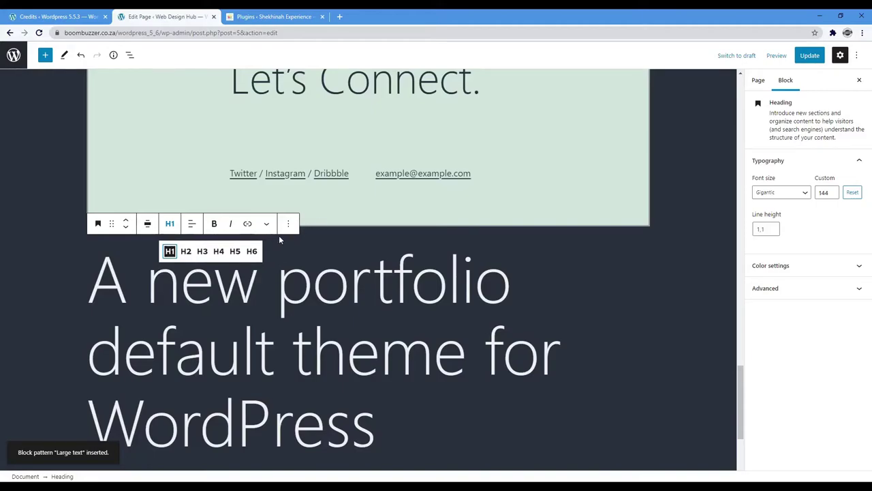
Select the Let's Connect spacer, the empty paragraph and the new portfolio heading in turn.
left_click(495, 200)
scroll(538, 236, "down", 3)
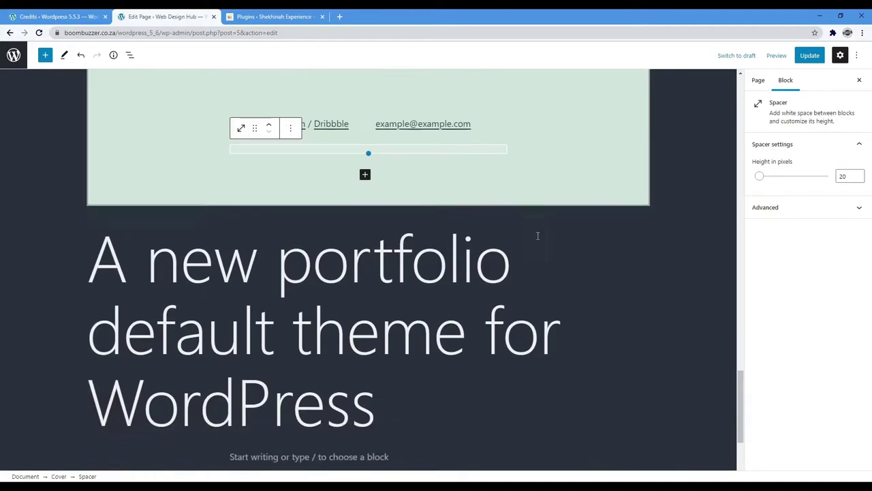
left_click(382, 285)
left_click(470, 228)
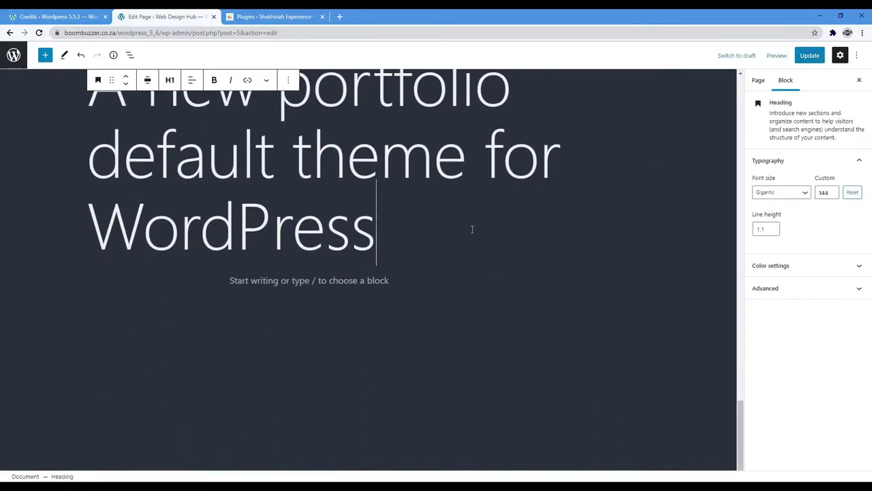
scroll(518, 325, "up", 15)
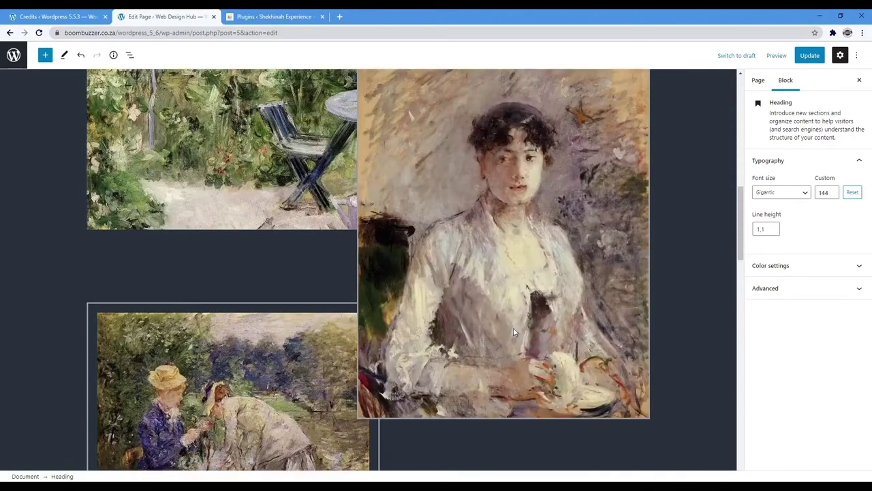
scroll(514, 332, "up", 1)
Select the portrait and garden painting images and the 'with blocks' heading in turn.
left_click(513, 332)
scroll(514, 332, "up", 2)
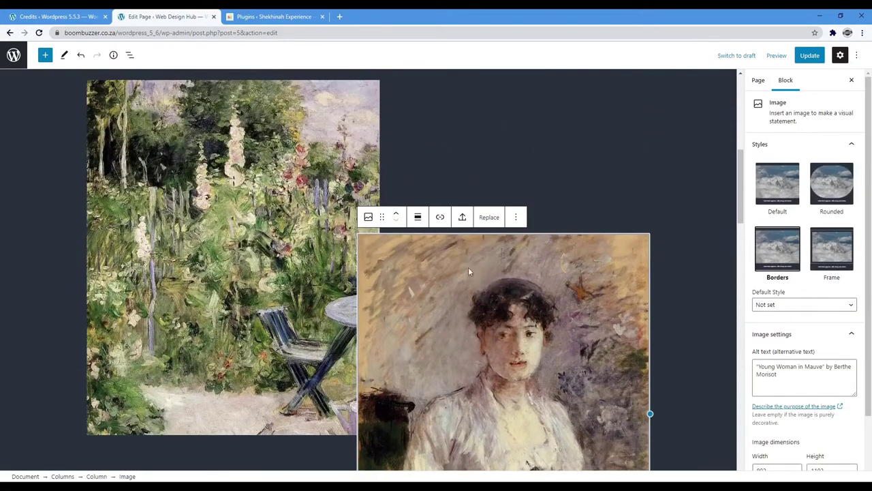
left_click(248, 146)
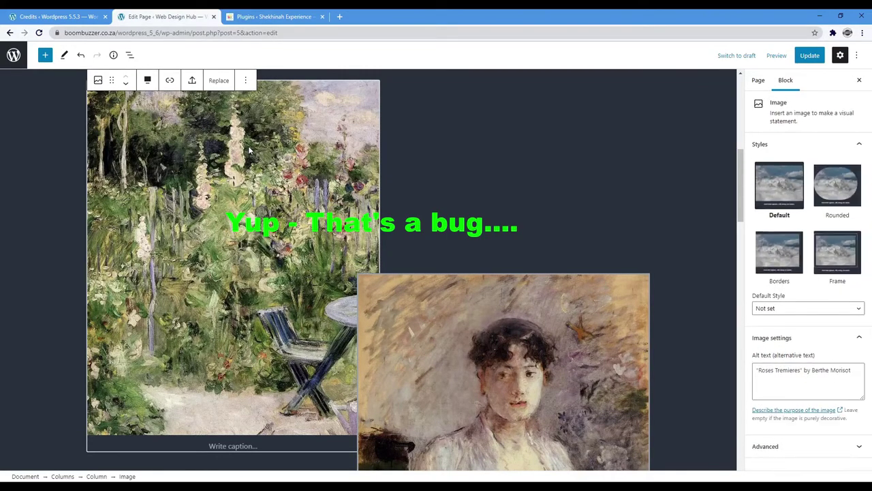
left_click(493, 319)
left_click(294, 212)
scroll(295, 212, "up", 4)
left_click(310, 118)
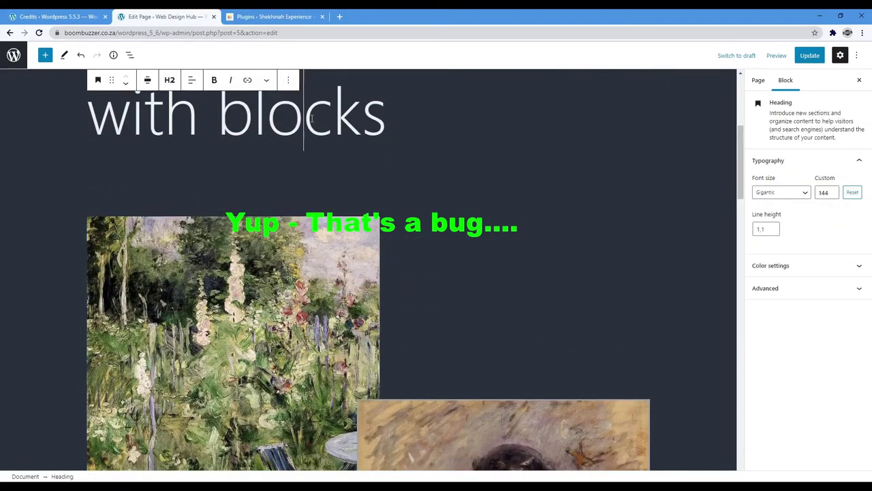
left_click(286, 276)
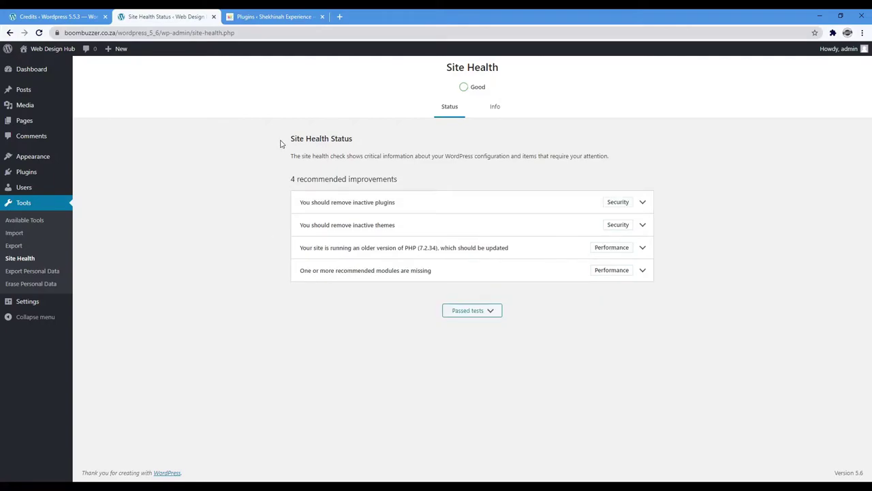
Open Site Health Info, then expand and collapse the WordPress configuration section.
left_click(497, 109)
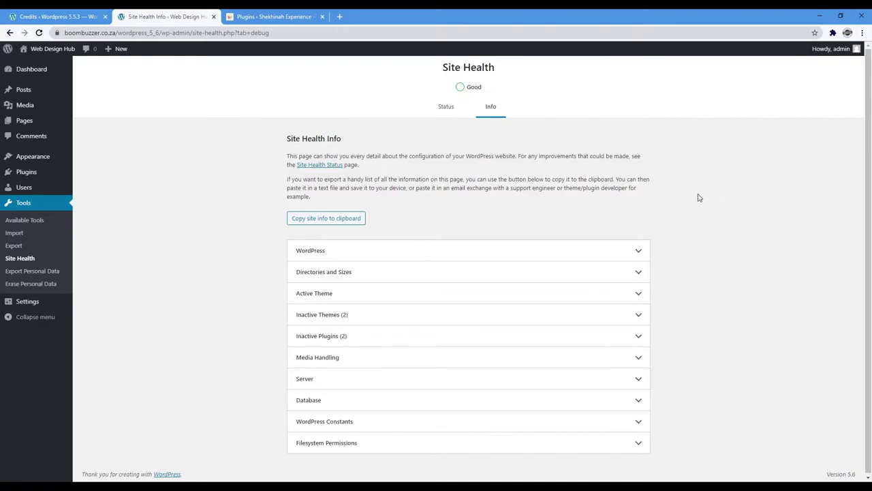
left_click(621, 254)
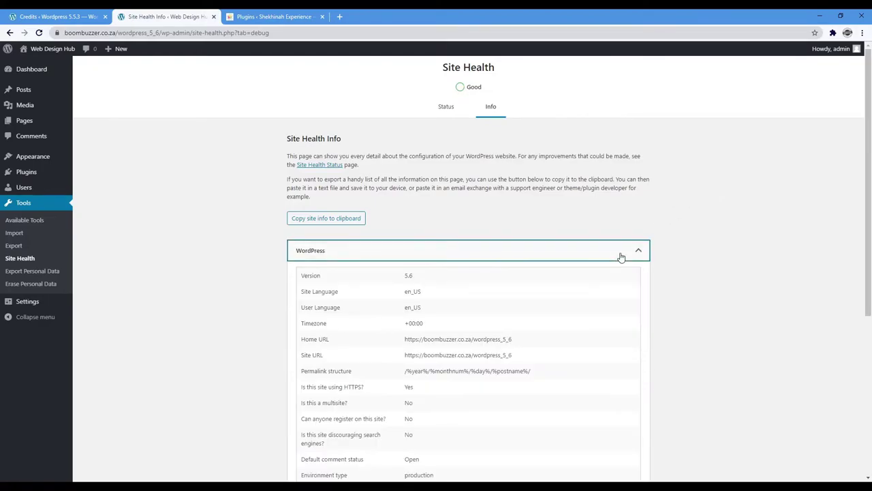
scroll(715, 168, "down", 3)
scroll(609, 86, "up", 1)
left_click(616, 71)
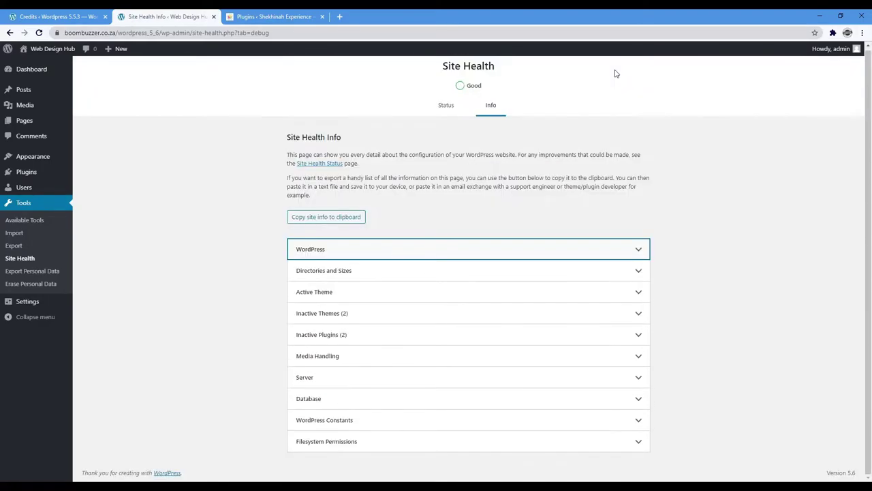
Expand Directories and Sizes and Active Theme, collapse Active Theme, and return to Status.
left_click(609, 272)
scroll(683, 219, "down", 2)
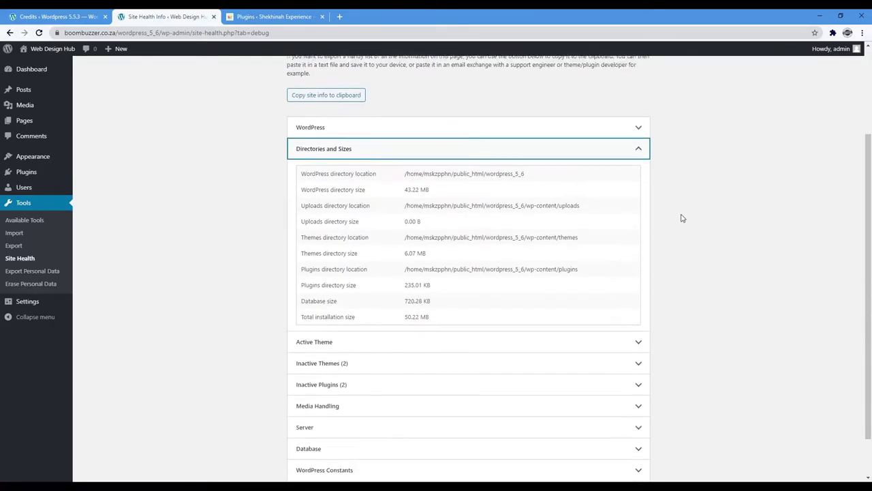
left_click(627, 332)
scroll(675, 286, "down", 2)
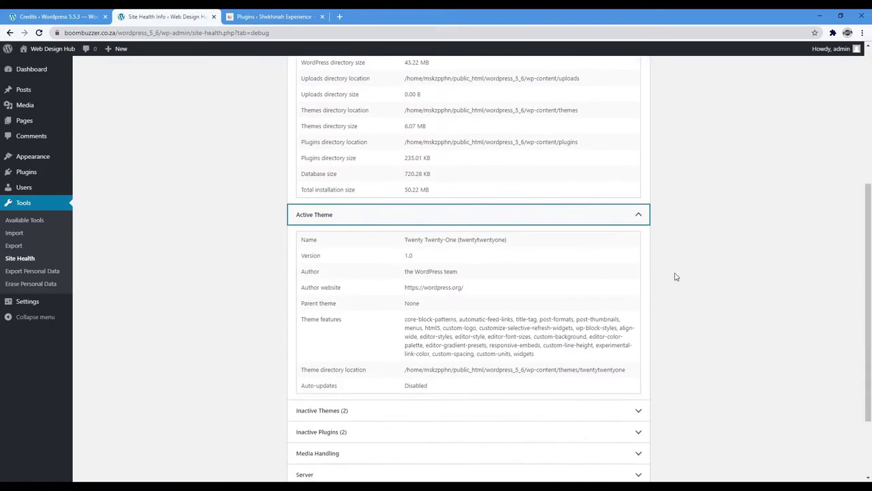
scroll(676, 277, "down", 1)
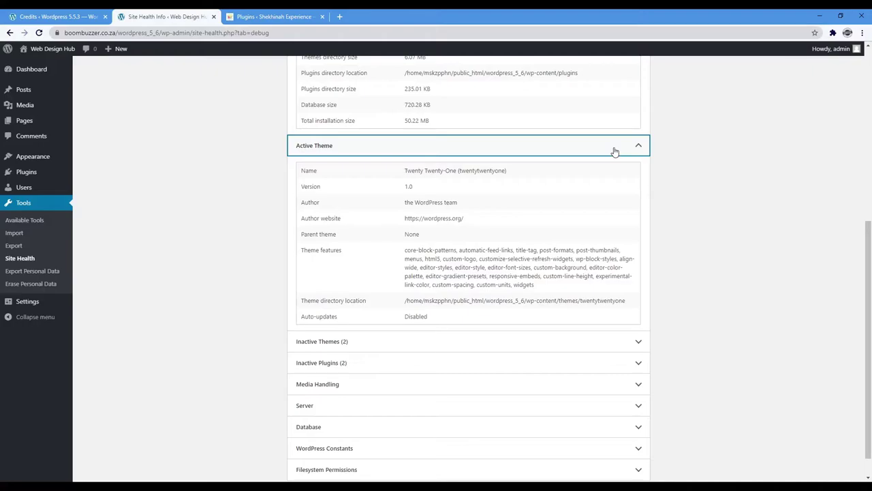
left_click(615, 152)
scroll(459, 248, "up", 3)
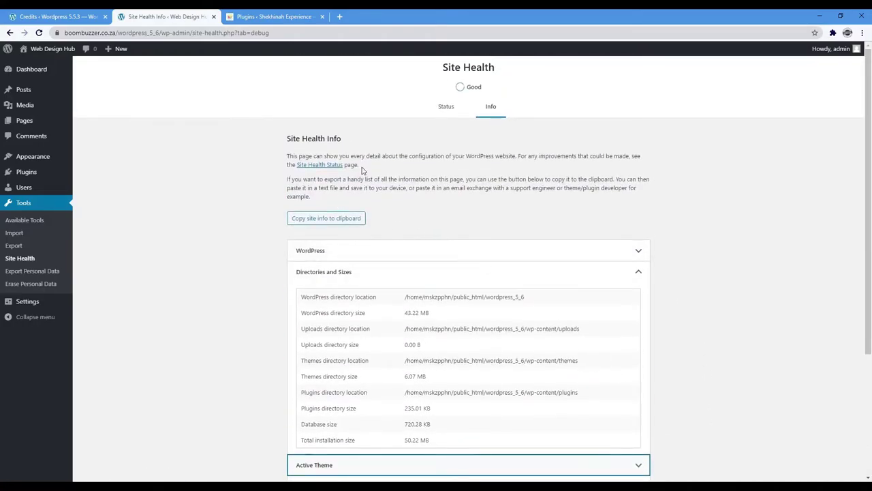
left_click(443, 111)
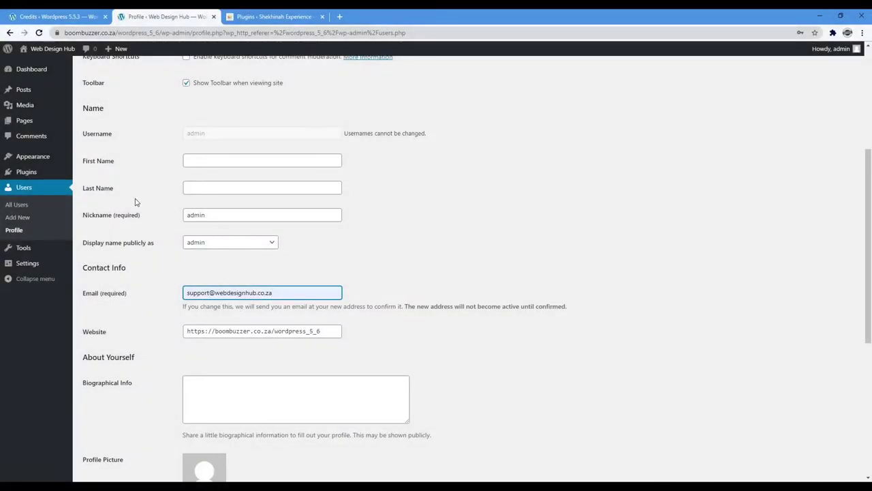
Highlight the Profile page's Application Passwords description and focus the new password name field.
scroll(136, 218, "down", 3)
scroll(132, 234, "up", 3)
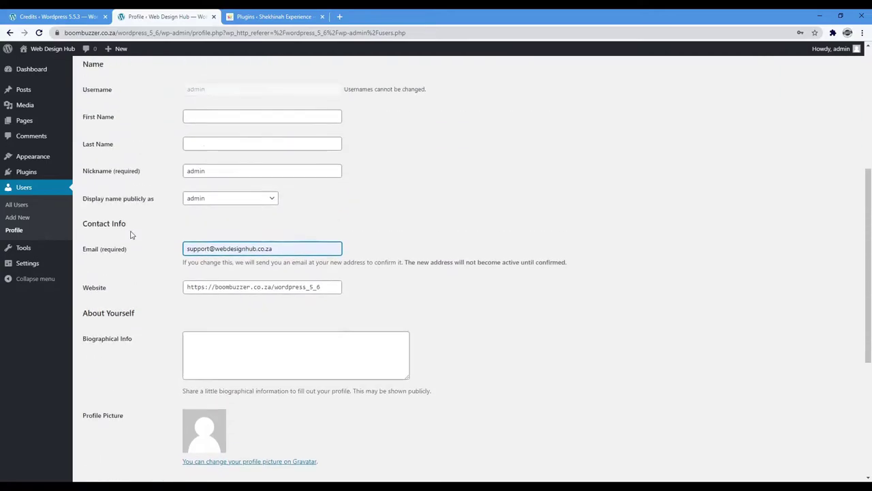
scroll(131, 234, "up", 4)
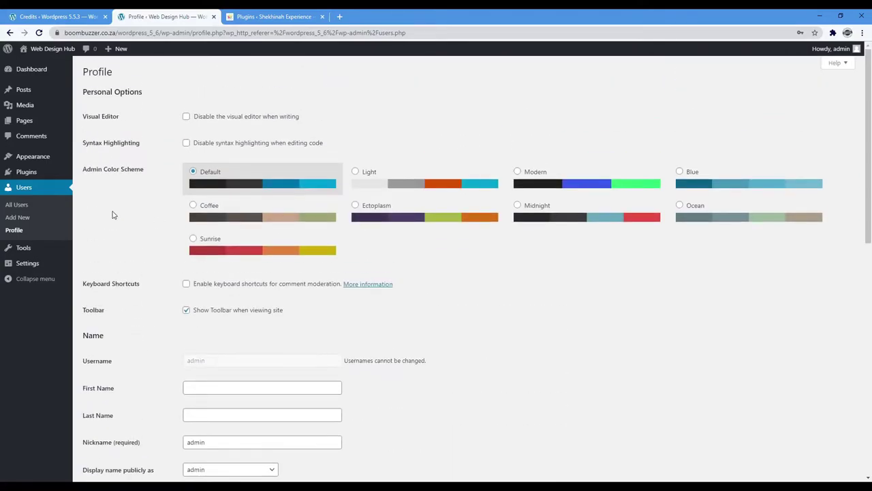
scroll(126, 232, "down", 6)
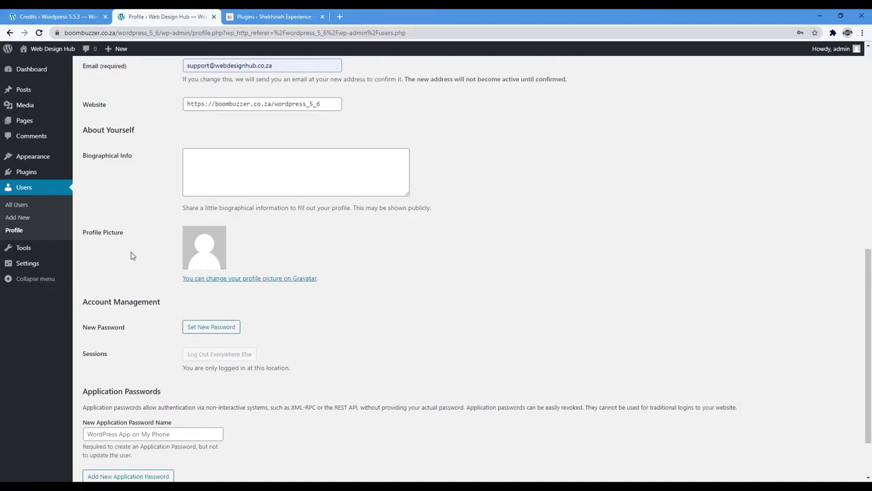
scroll(133, 256, "down", 2)
left_click_drag(83, 323, 745, 345)
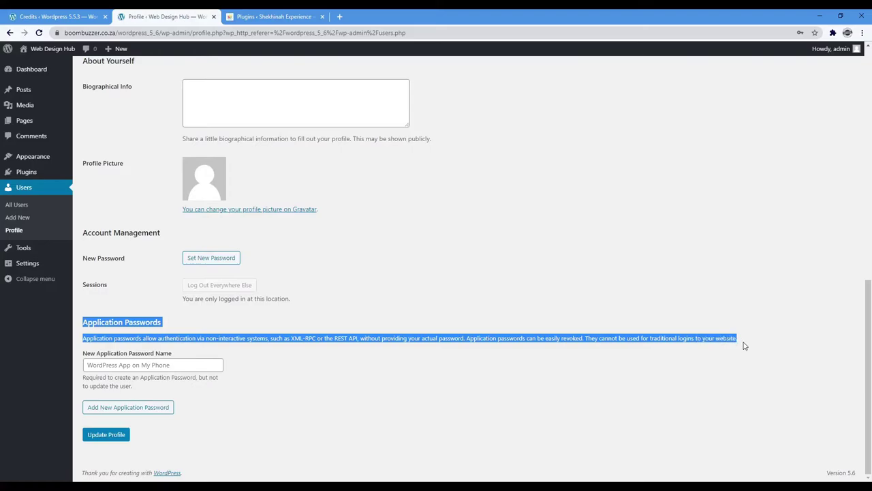
left_click(286, 366)
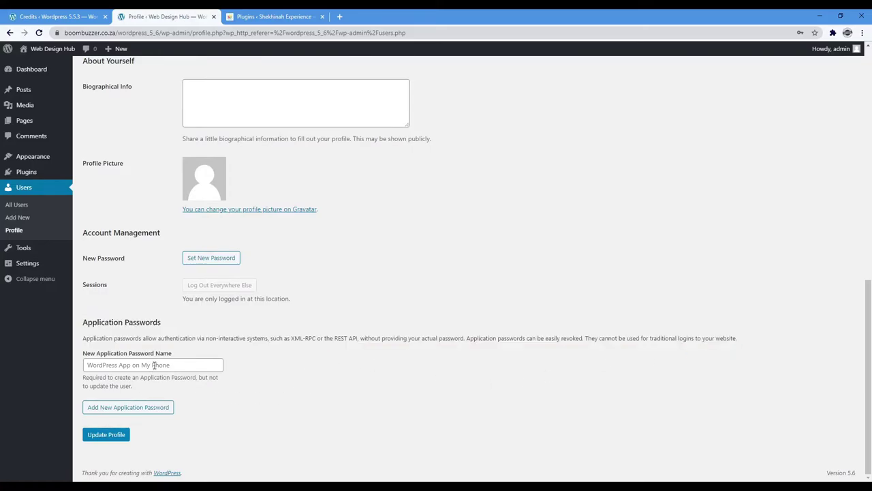
left_click(206, 368)
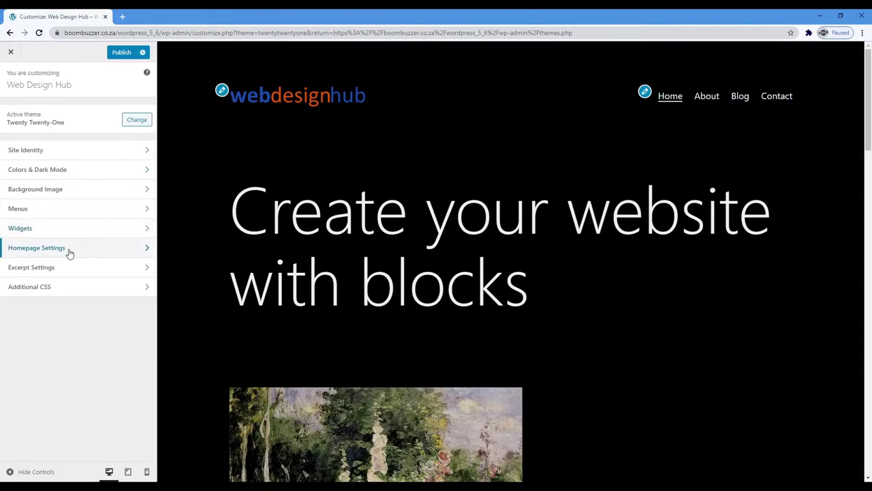
Browse the Homepage Settings, Excerpt Settings and Additional CSS panels, then publish the Customizer.
left_click(69, 250)
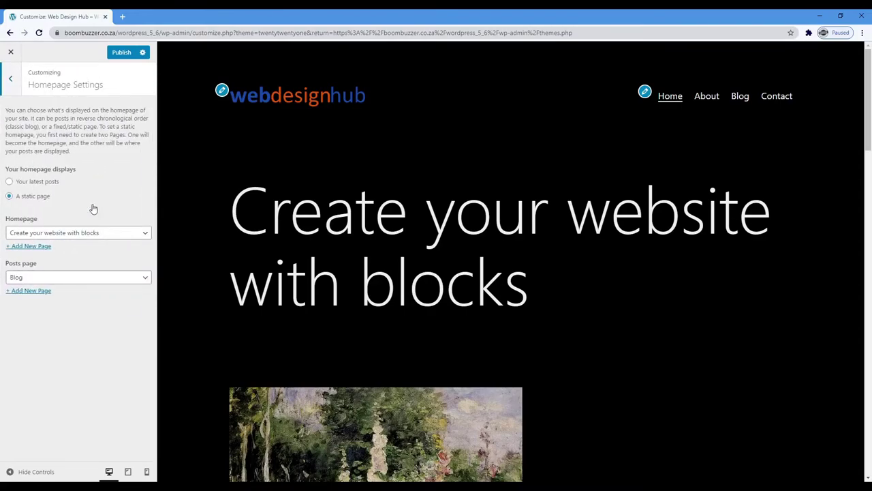
left_click(10, 82)
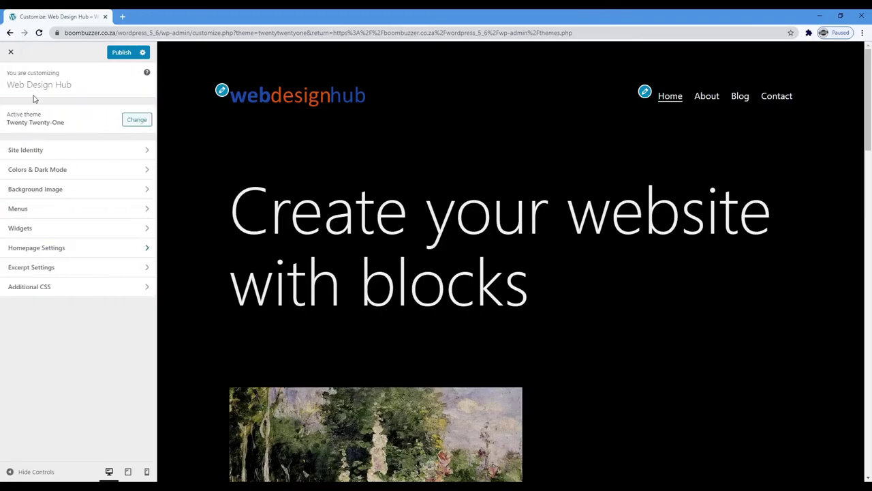
left_click(75, 272)
left_click(10, 80)
left_click(82, 287)
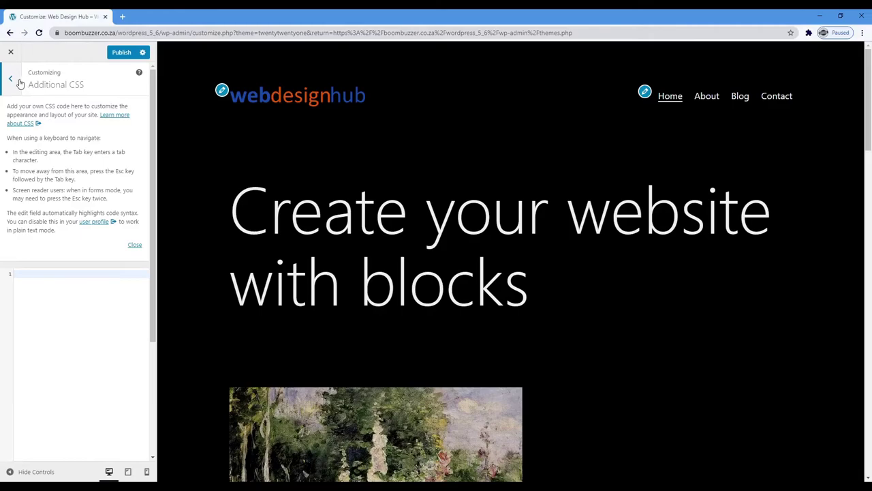
left_click(11, 80)
left_click(124, 53)
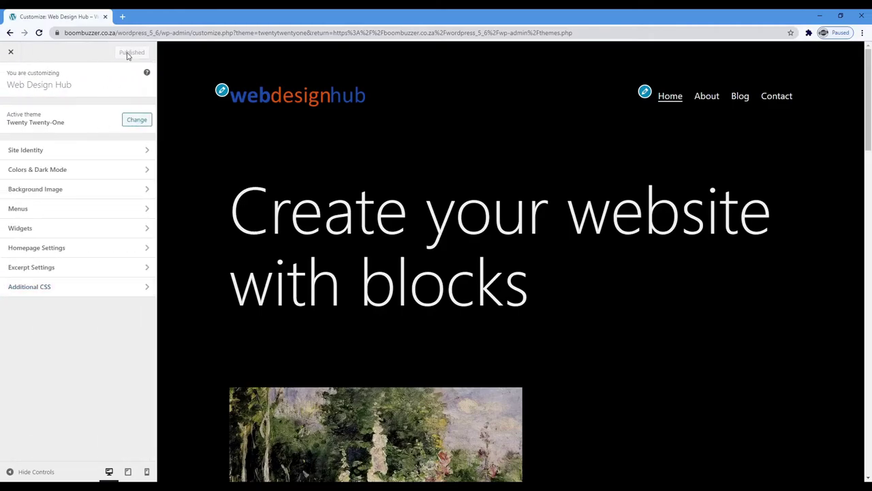
Visit the site's front page from the Themes page, scroll through it, then go back.
left_click(10, 32)
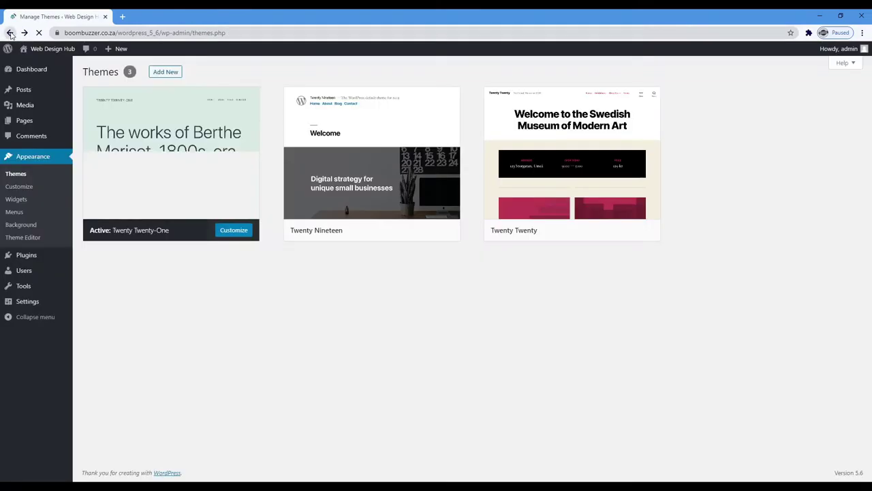
left_click(59, 54)
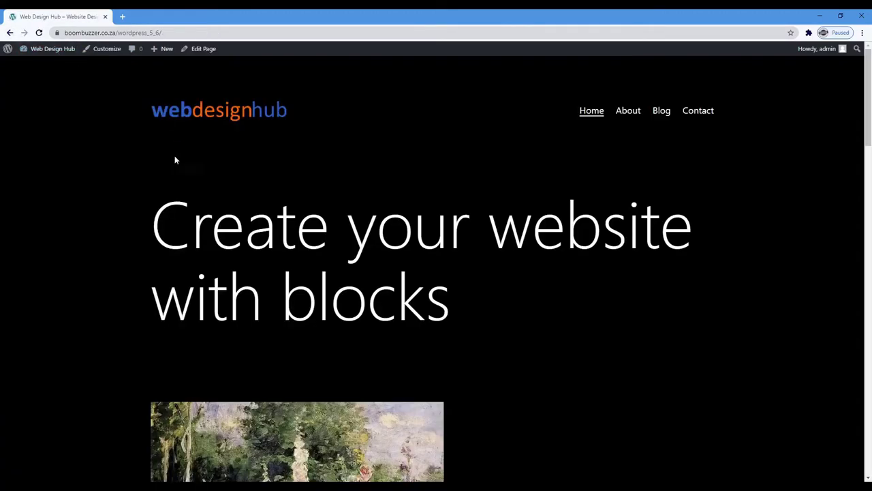
left_click_drag(867, 129, 851, 469)
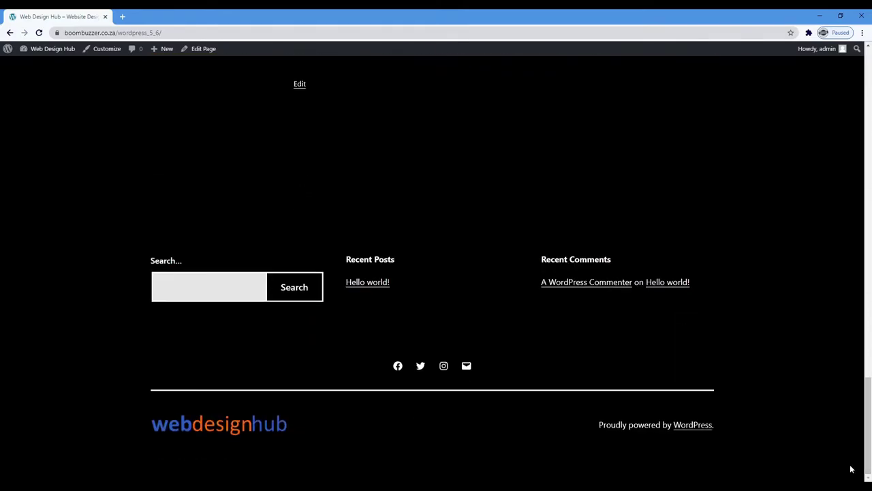
scroll(811, 423, "up", 10)
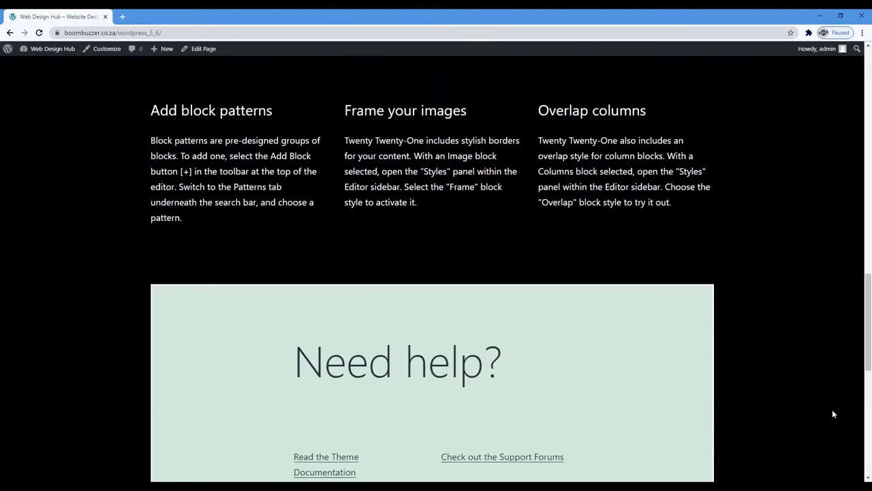
scroll(870, 278, "up", 15)
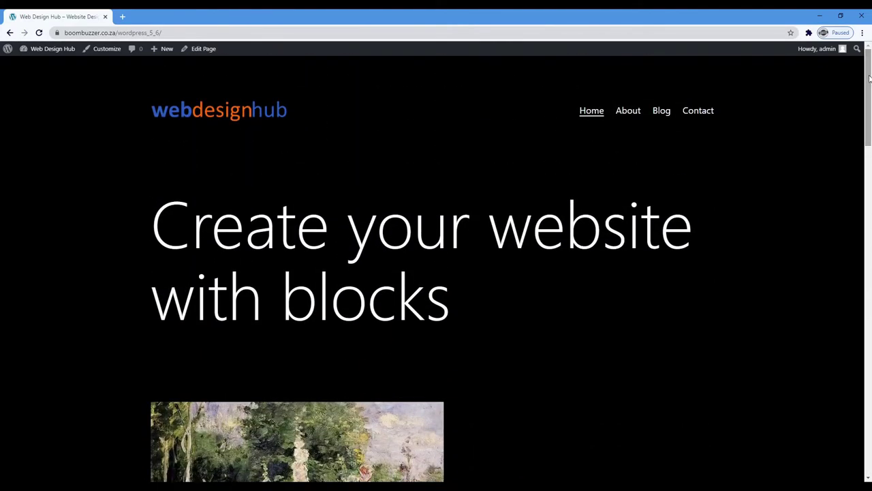
left_click(10, 33)
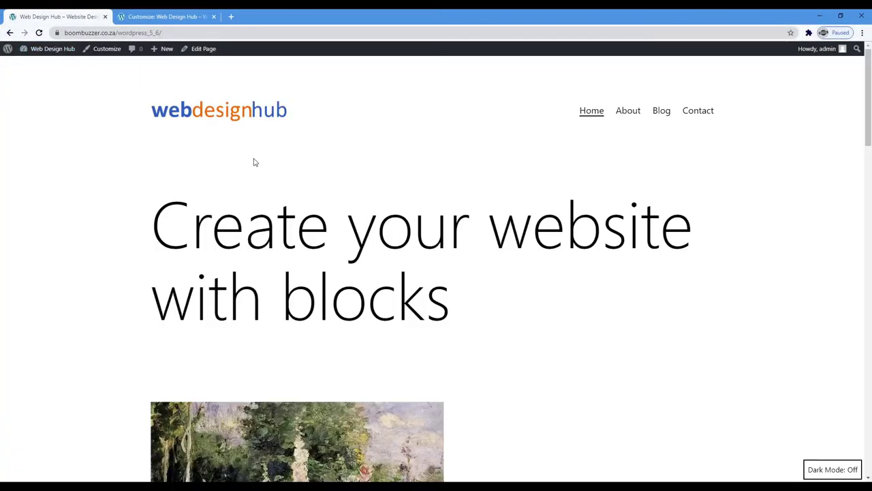
Toggle the site's dark mode on and off repeatedly, leaving it On, and scroll back up.
left_click(833, 470)
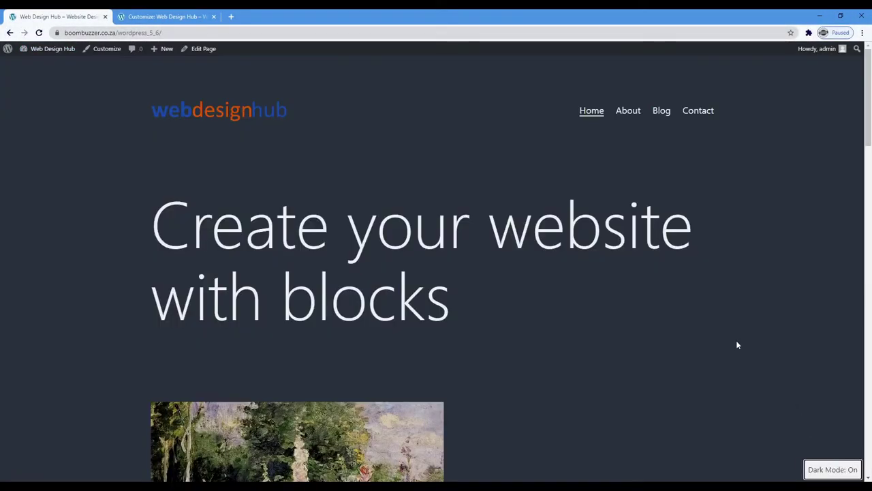
scroll(786, 258, "down", 5)
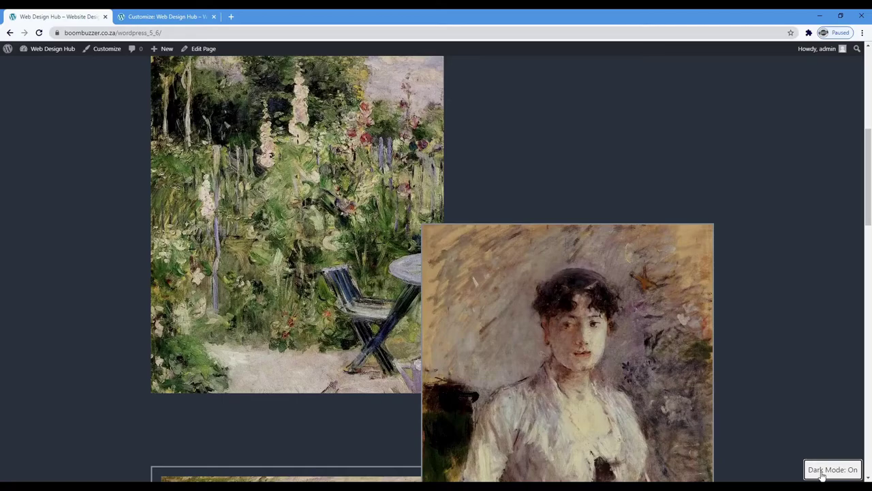
left_click(823, 470)
scroll(825, 378, "down", 5)
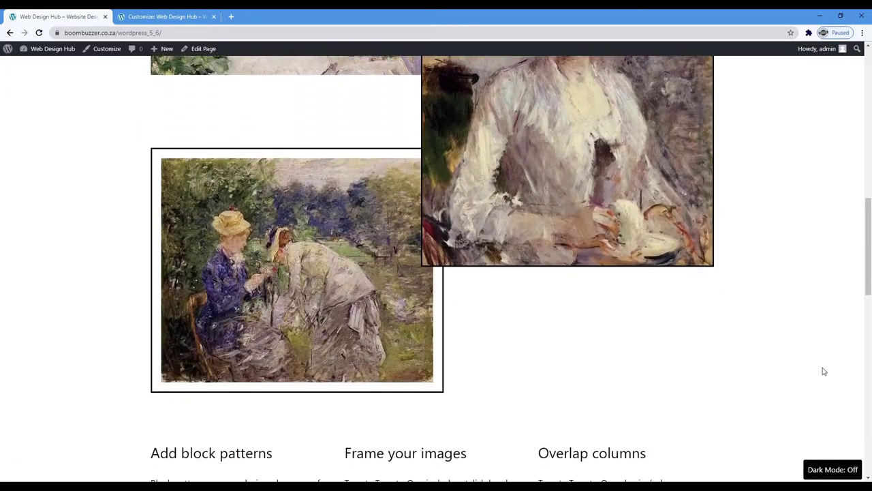
left_click(827, 470)
scroll(818, 334, "down", 5)
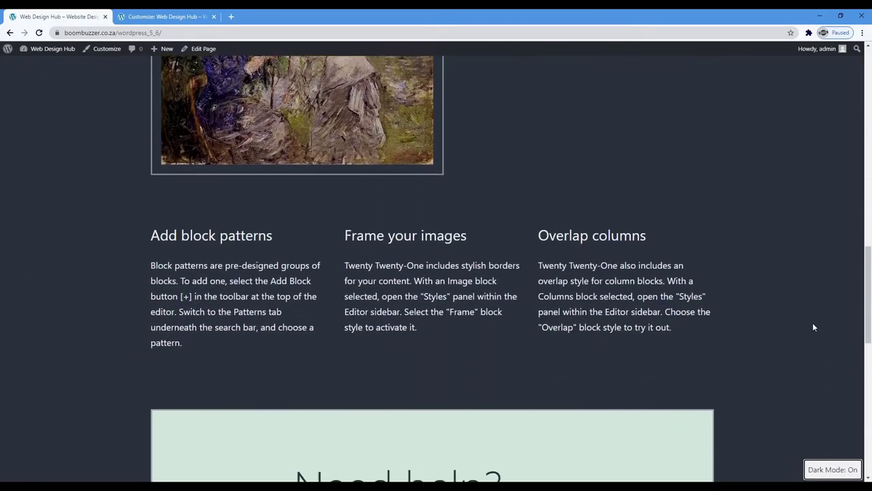
scroll(834, 411, "down", 4)
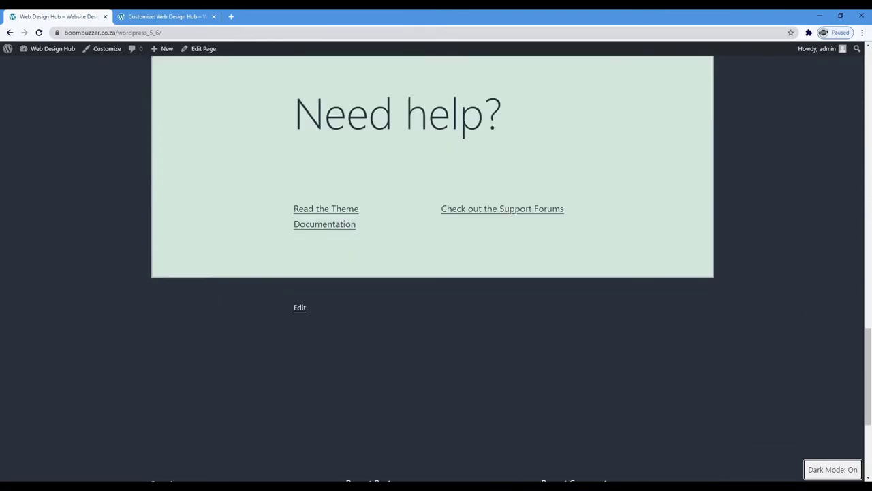
left_click(840, 473)
scroll(825, 395, "down", 3)
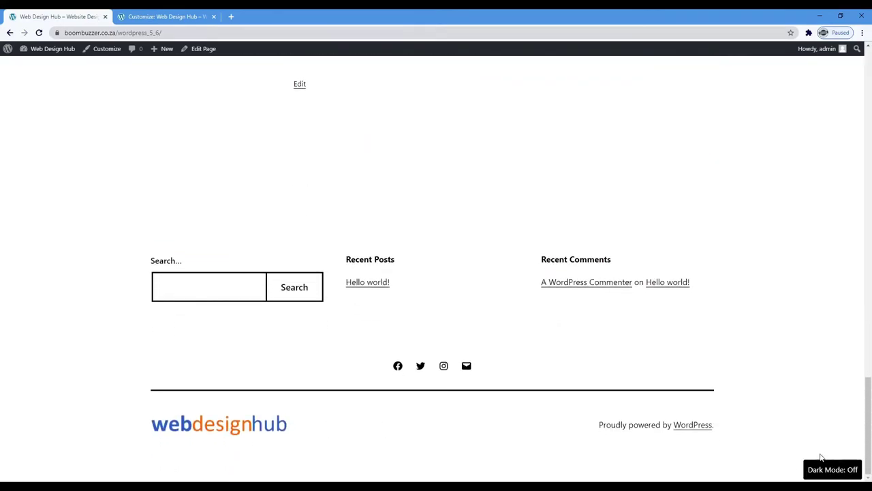
left_click(834, 476)
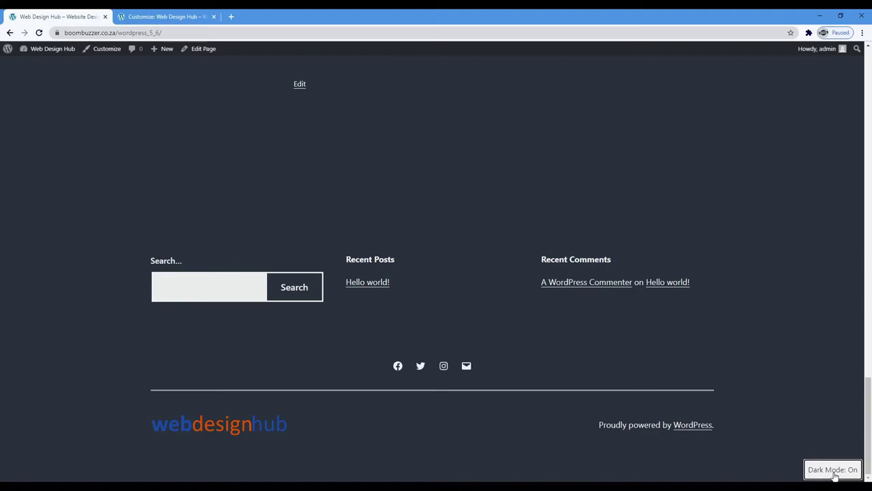
left_click_drag(869, 407, 871, 83)
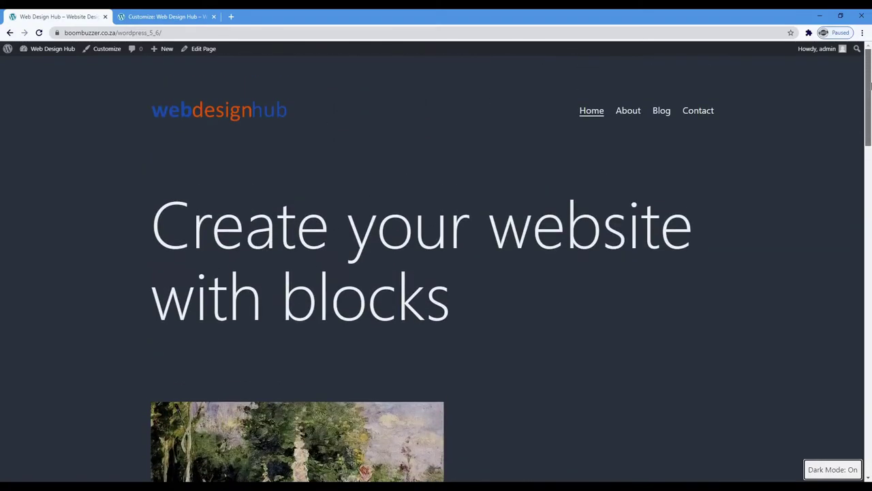
Browse the dark-mode site's About page, then its Blog page.
left_click(629, 111)
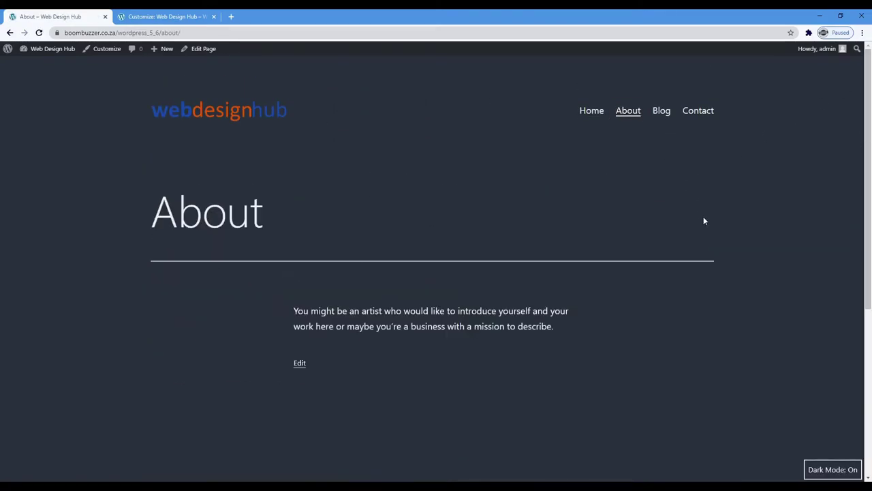
scroll(694, 211, "down", 4)
scroll(697, 214, "up", 2)
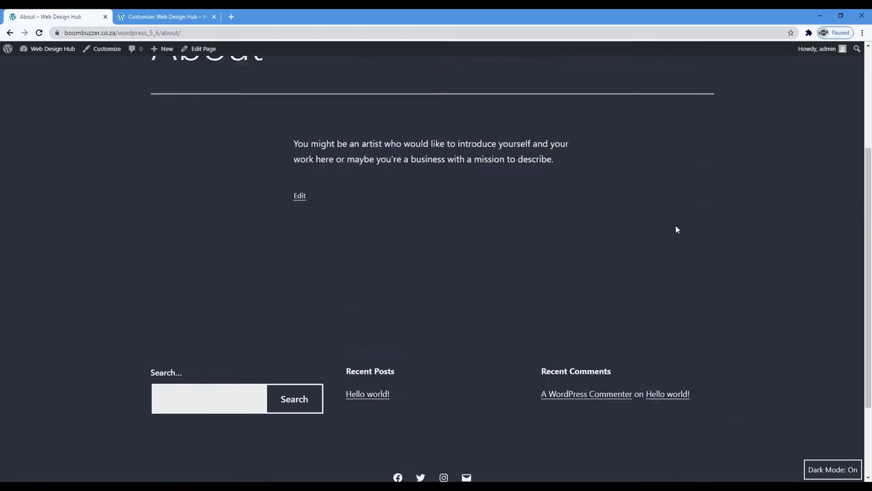
scroll(676, 230, "up", 3)
left_click(662, 111)
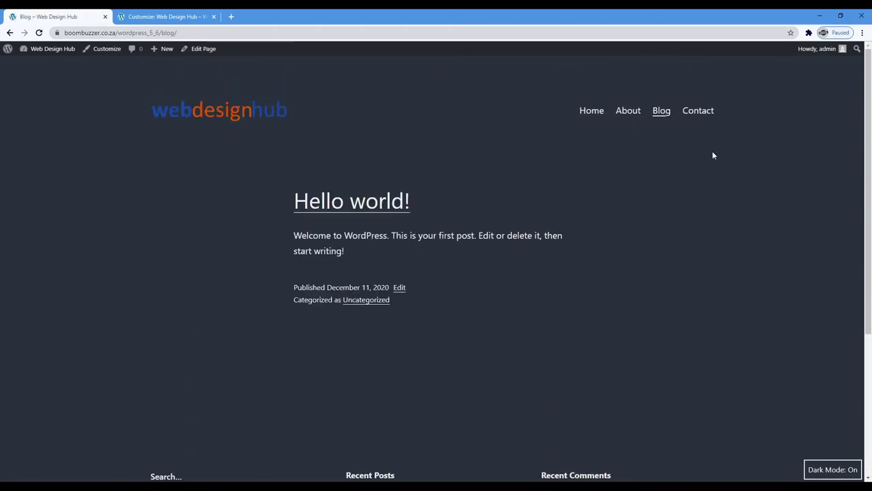
scroll(668, 199, "down", 3)
scroll(703, 261, "up", 2)
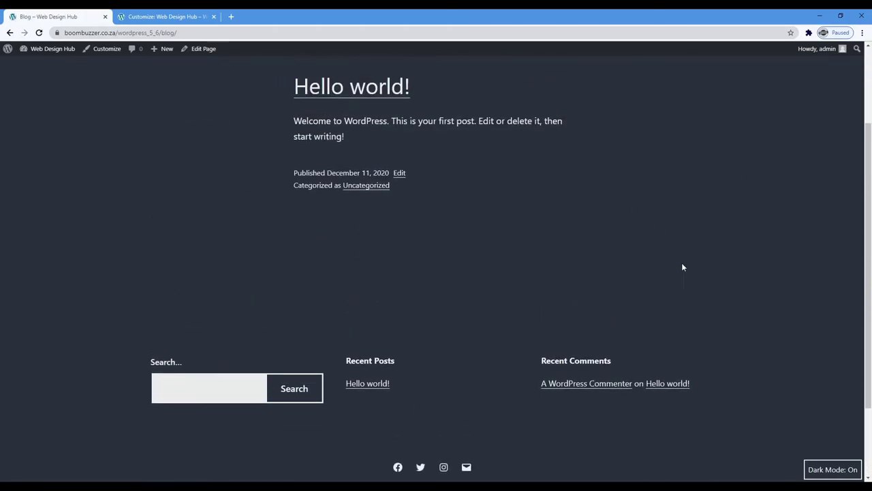
scroll(683, 267, "up", 1)
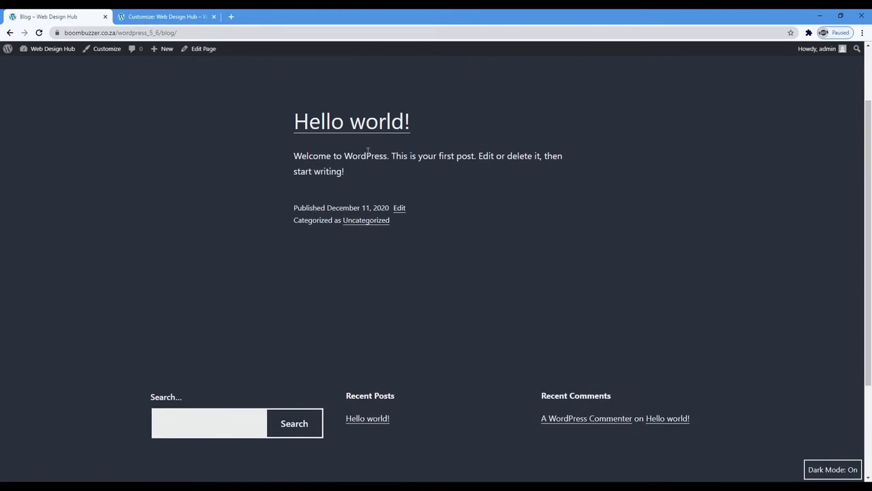
Open the Hello world! post and scroll through it.
left_click(376, 128)
scroll(695, 219, "down", 1)
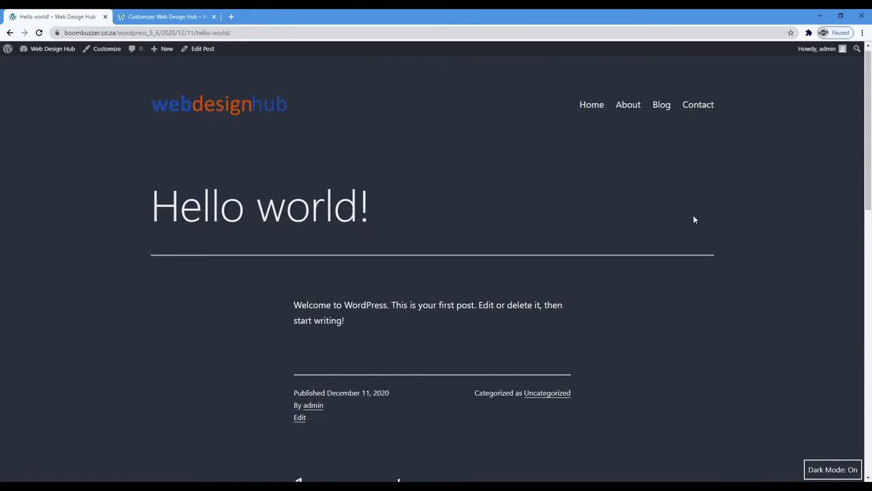
scroll(695, 220, "down", 5)
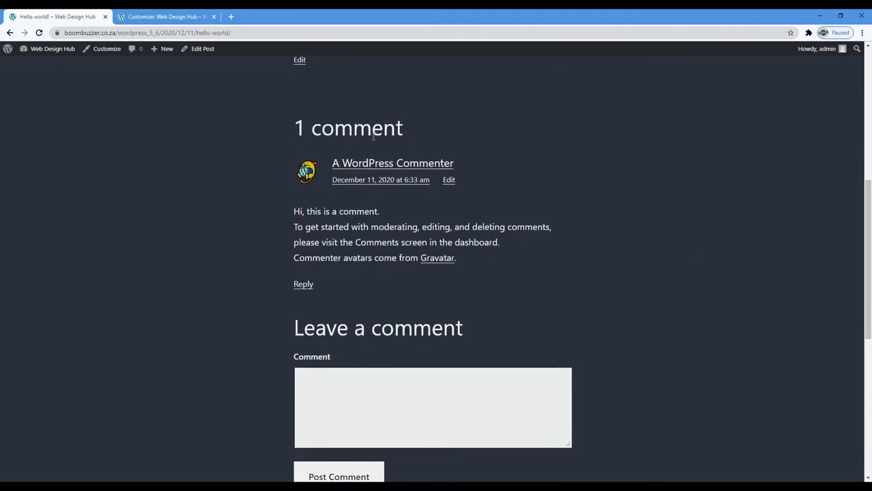
scroll(380, 168, "down", 3)
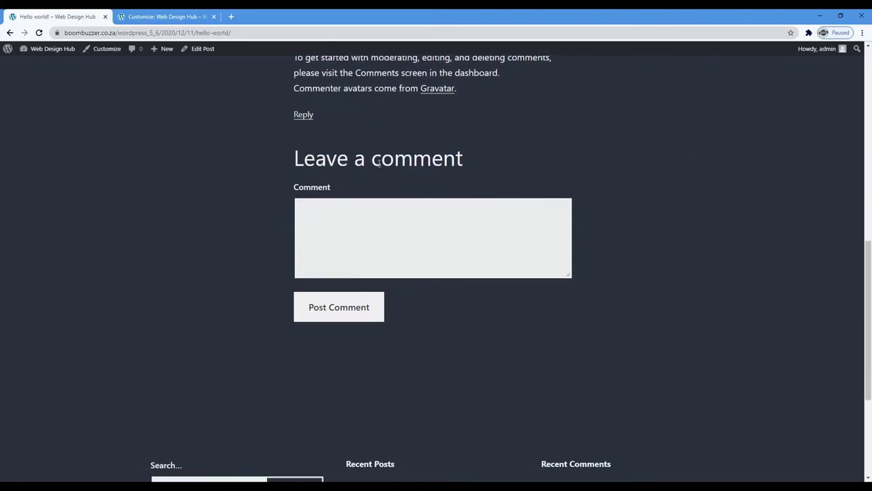
scroll(728, 261, "down", 3)
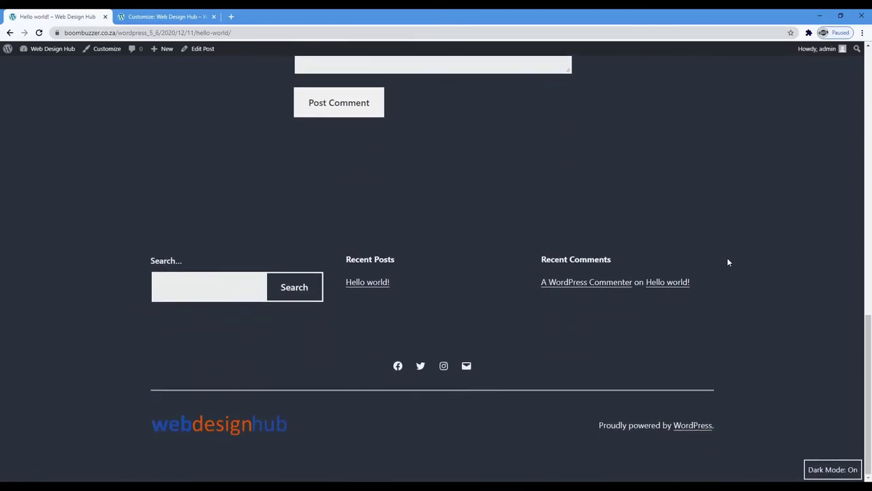
scroll(728, 260, "up", 7)
scroll(722, 298, "up", 3)
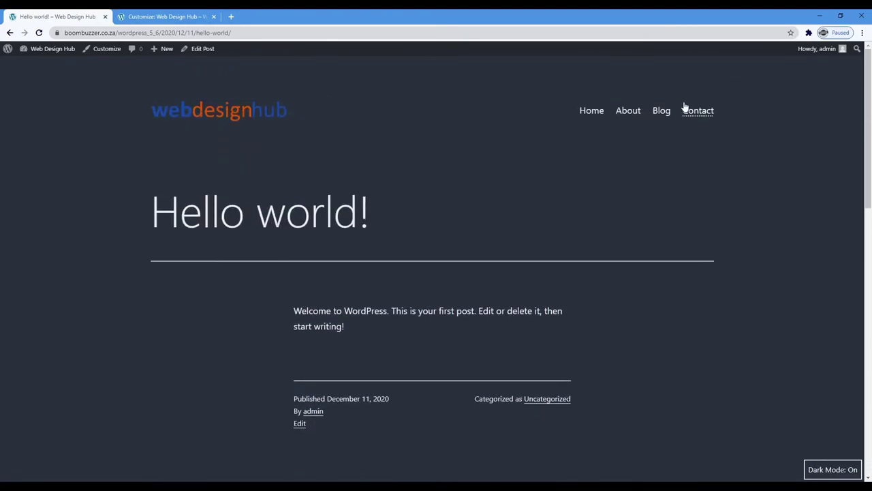
View the Contact page, then go to the Home page.
left_click(698, 111)
scroll(752, 217, "down", 4)
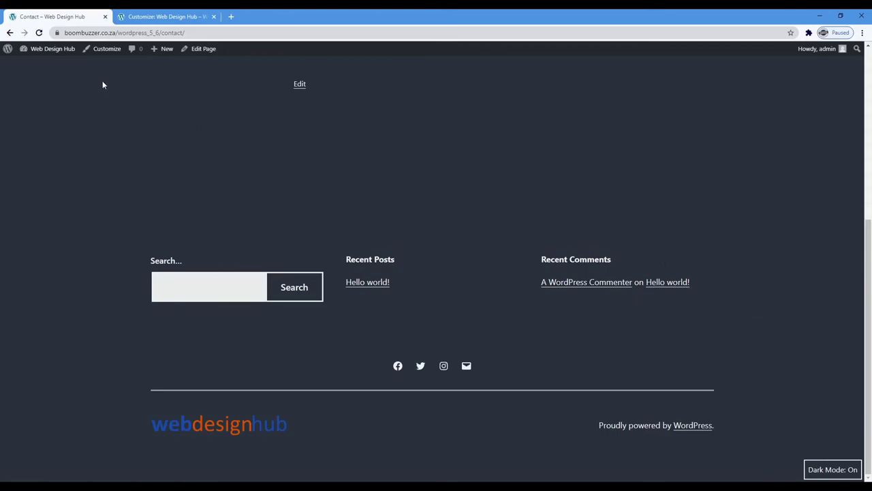
scroll(103, 84, "up", 5)
left_click(592, 113)
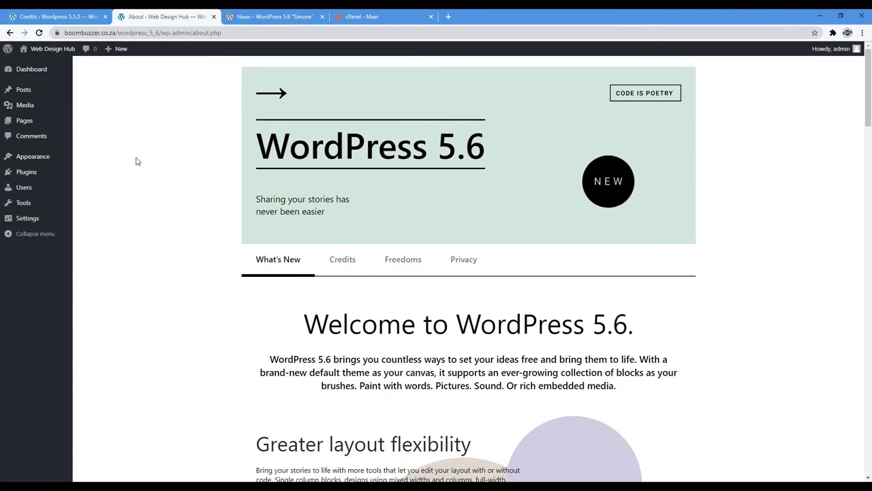
Scroll down the WordPress 5.6 About screen to the 'Twenty Twenty-One is here!' section.
scroll(793, 162, "down", 3)
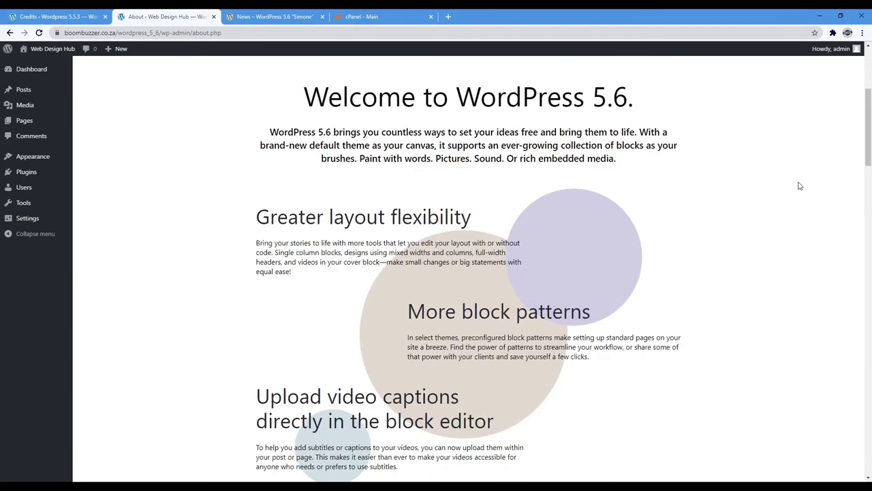
scroll(793, 195, "down", 4)
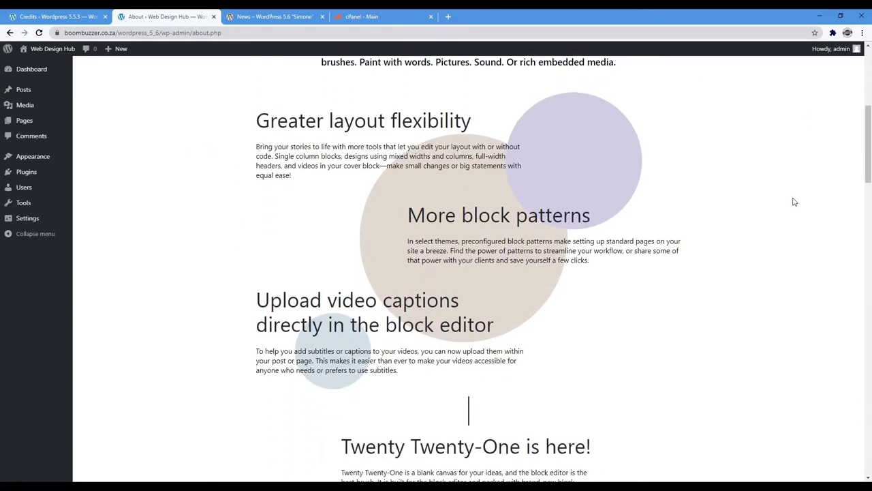
scroll(781, 261, "down", 2)
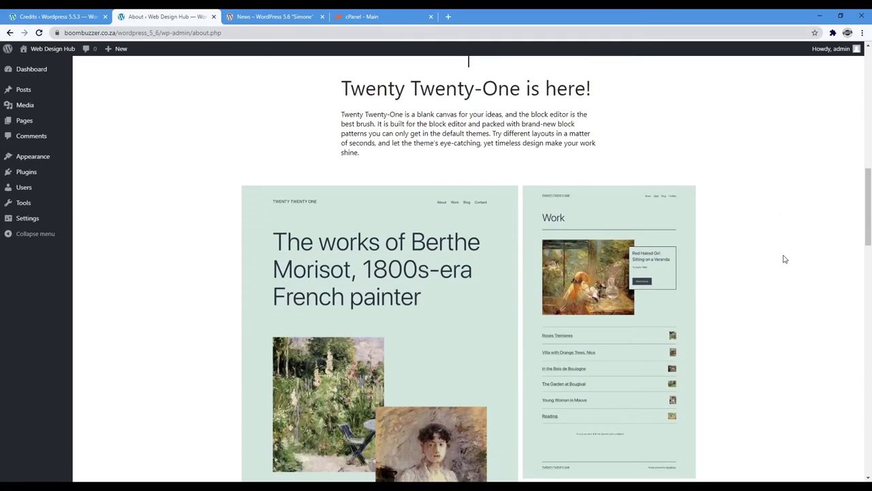
scroll(784, 259, "down", 4)
scroll(784, 264, "down", 4)
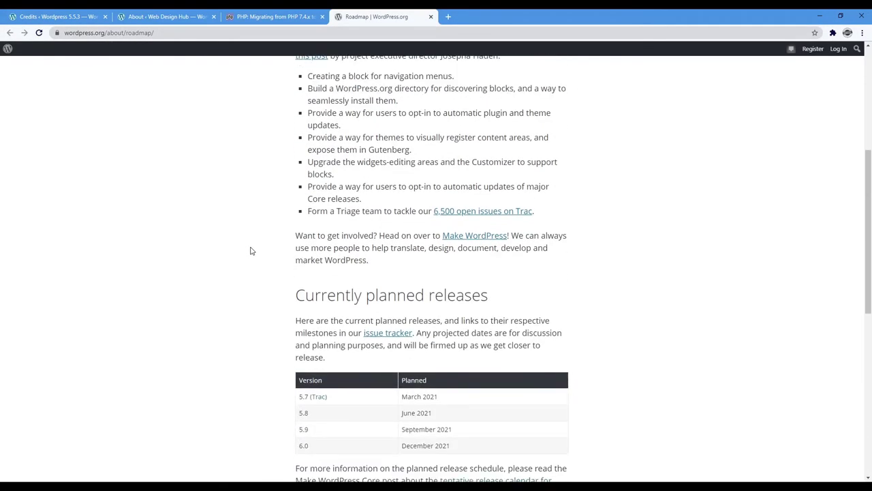
scroll(260, 249, "down", 1)
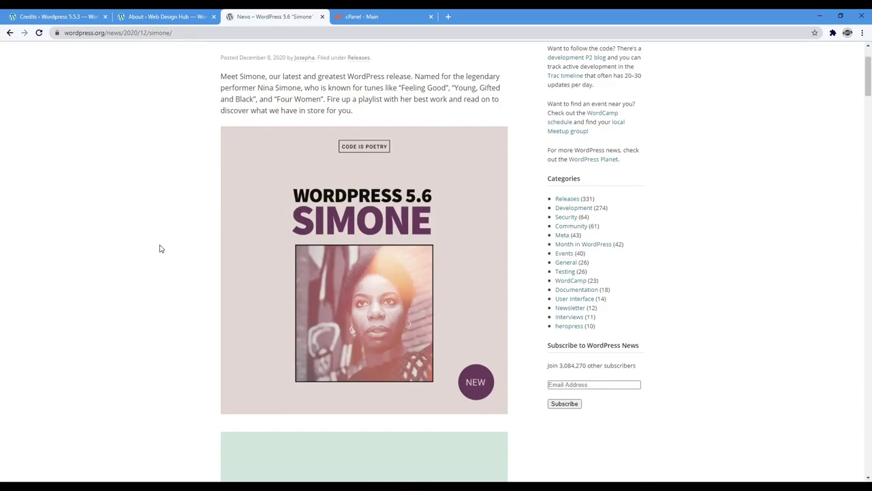
Scroll down and back up through the WordPress 5.6 Simone release post.
scroll(160, 249, "down", 5)
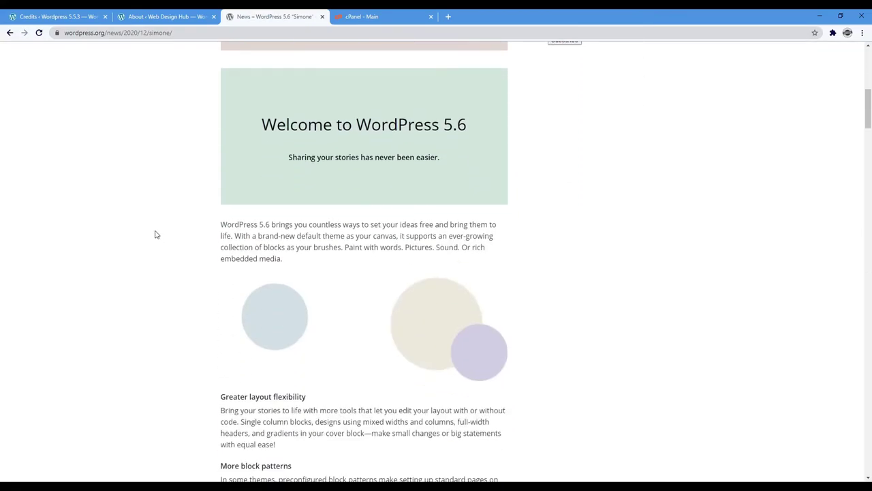
scroll(155, 235, "up", 5)
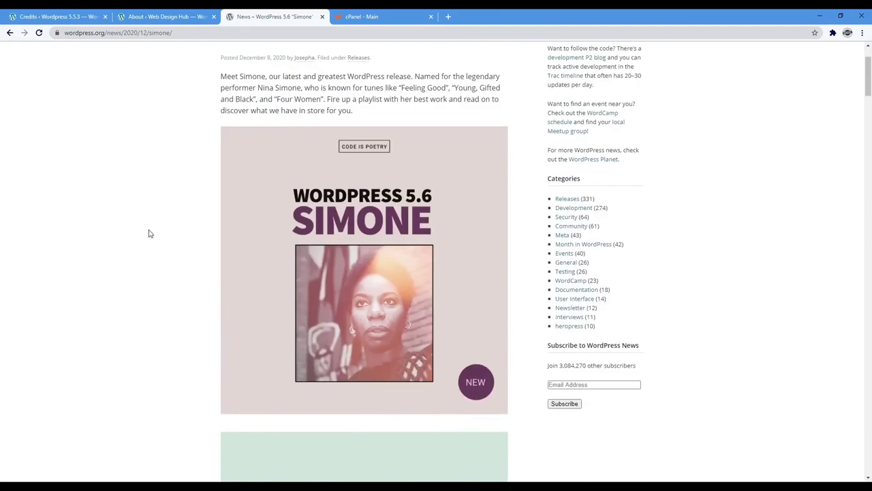
Return to the About screen, scroll to For developers, and highlight the jQuery heading.
left_click(155, 19)
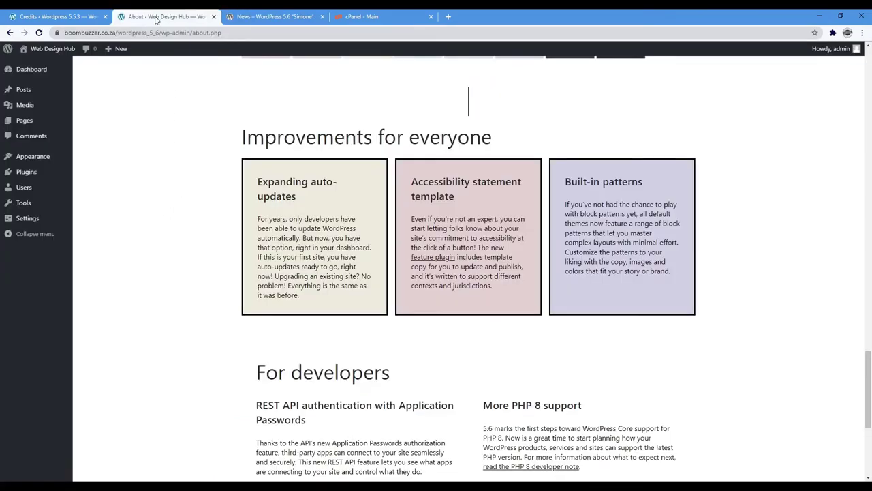
scroll(175, 217, "down", 3)
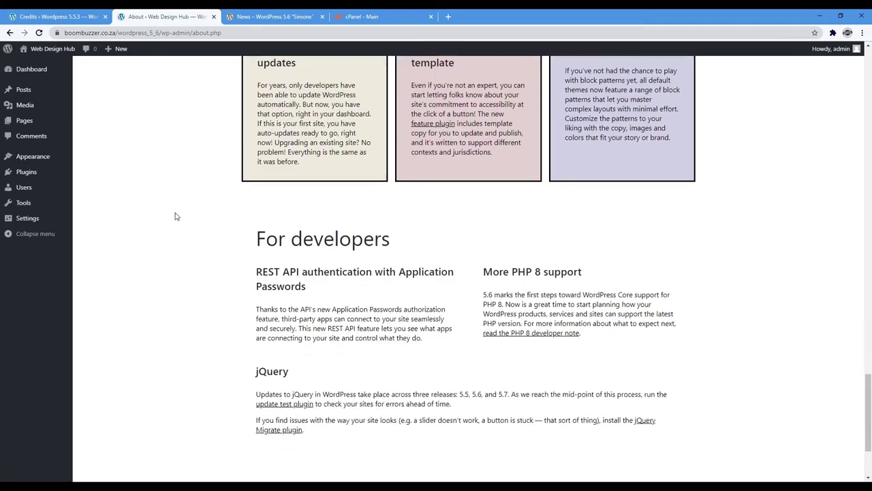
scroll(178, 213, "down", 2)
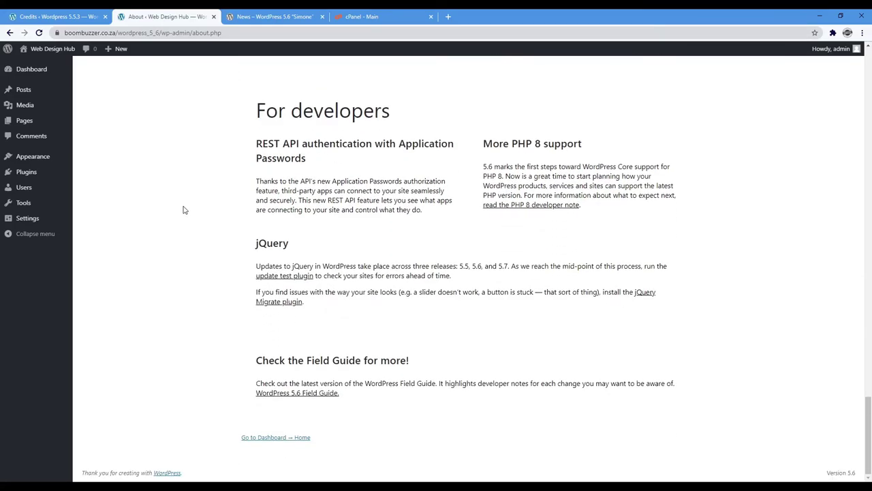
left_click_drag(249, 248, 291, 246)
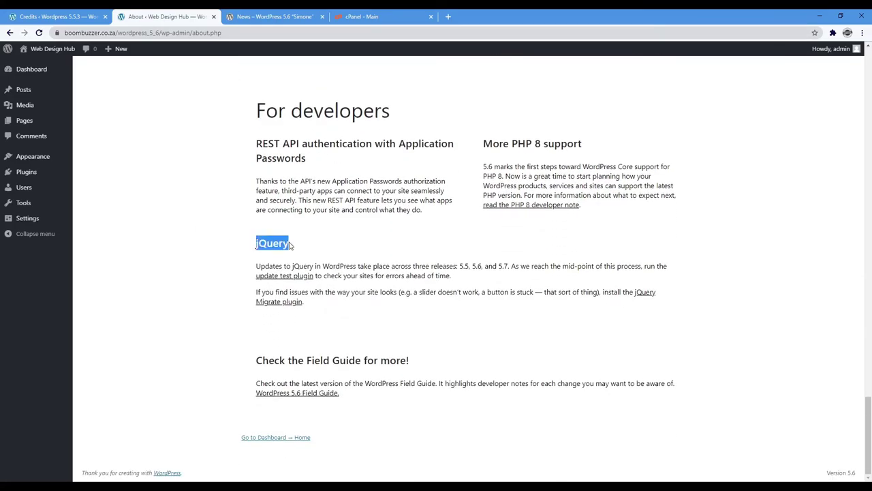